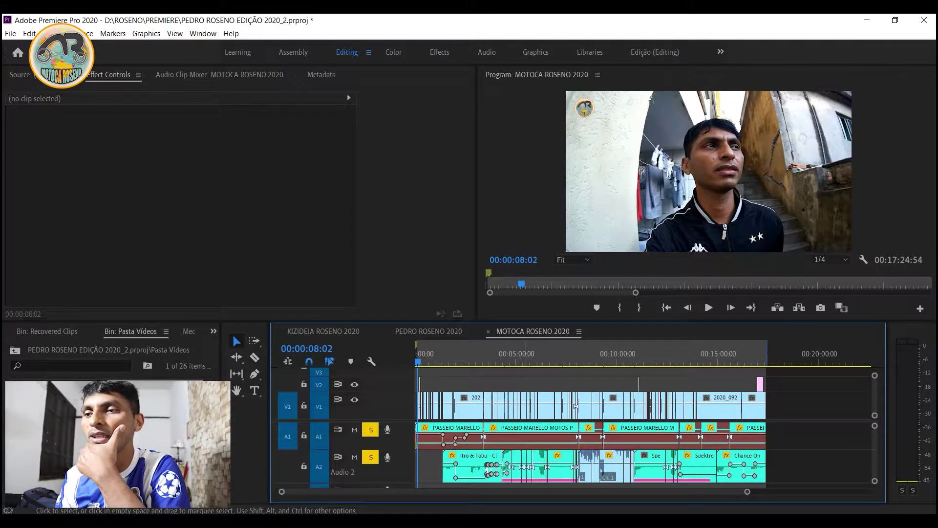
Remove the PASSEIO MARELLO clips from A1, then deselect all and park the playhead at 00:02:36:05.
left_click_drag(785, 430, 416, 438)
key("Delete")
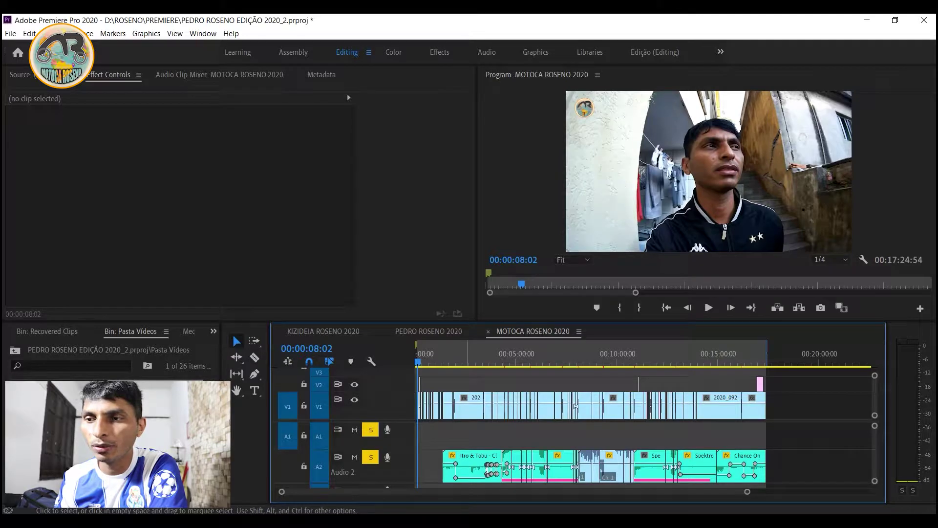
left_click(537, 457)
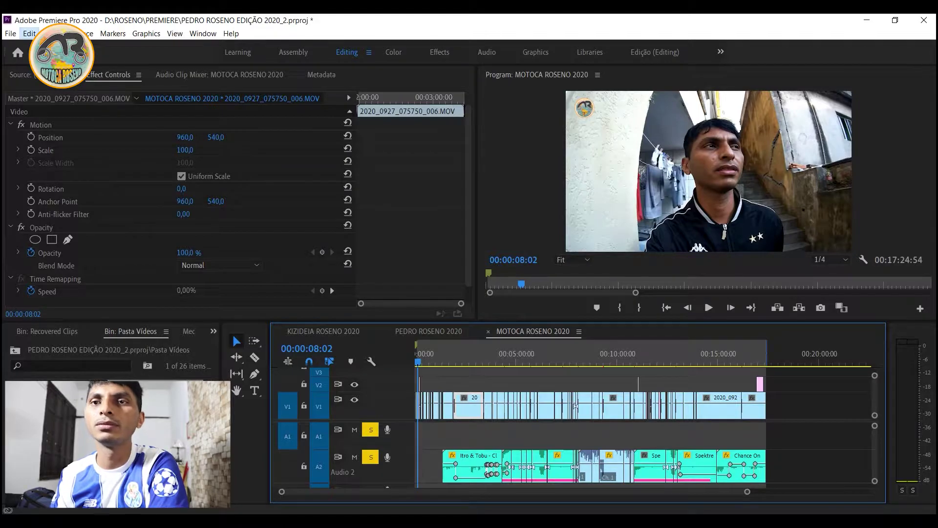
left_click(29, 34)
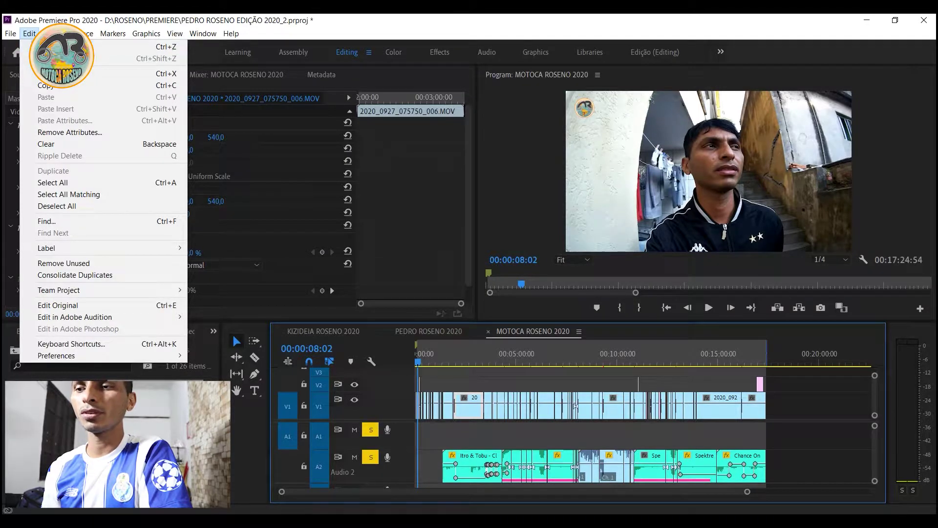
left_click(56, 205)
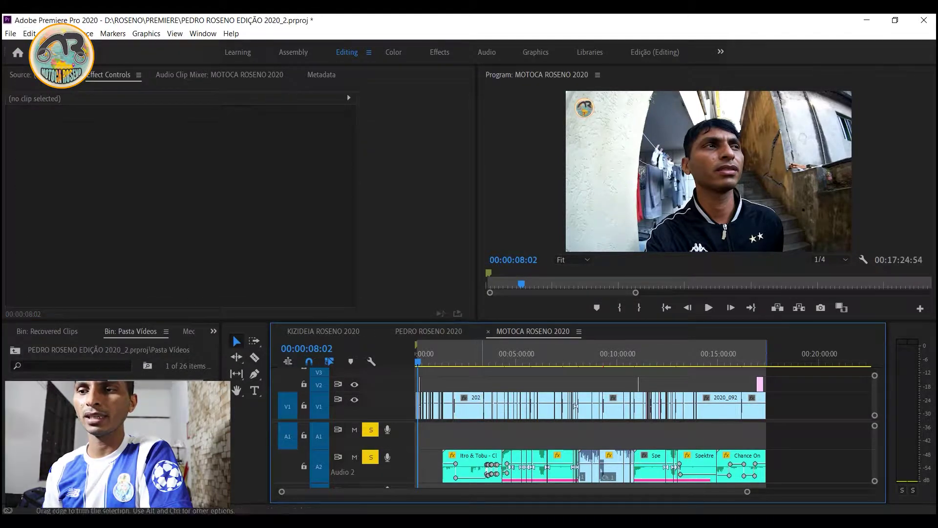
left_click(468, 362)
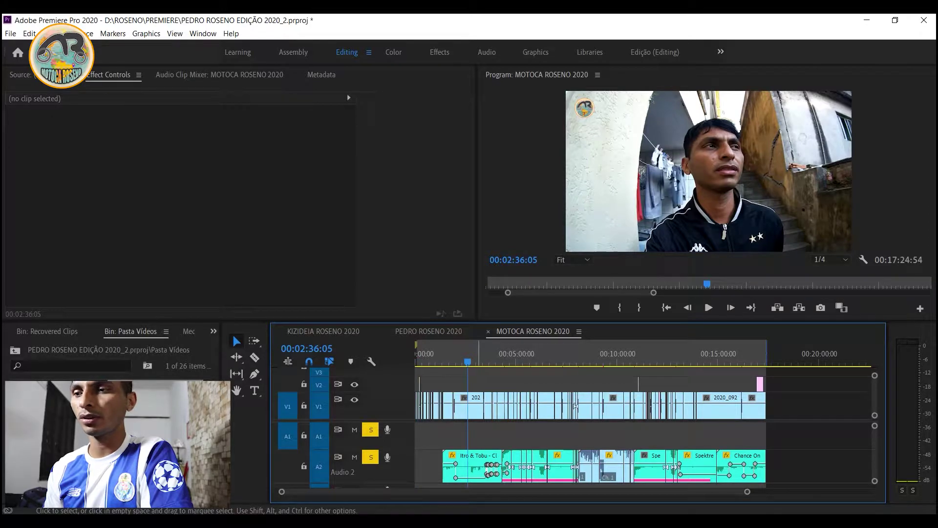
key("d")
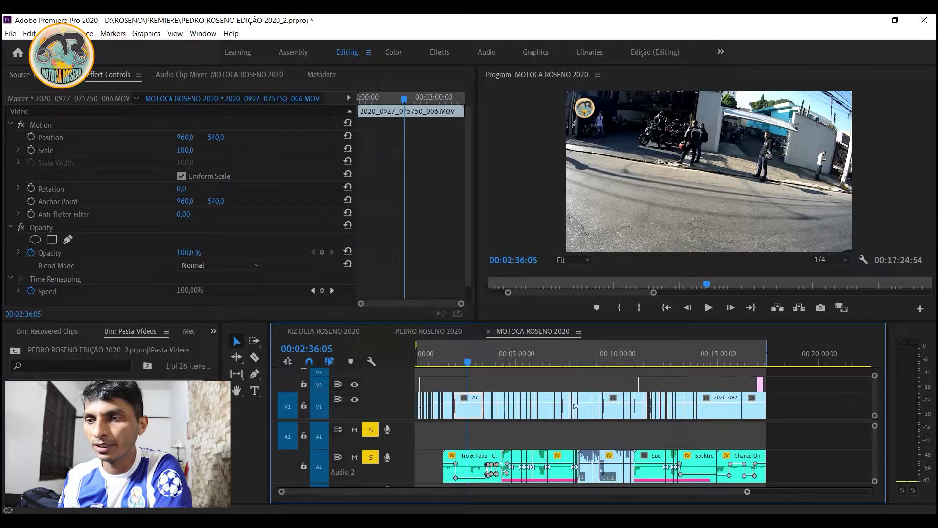
key("=")
key("=")
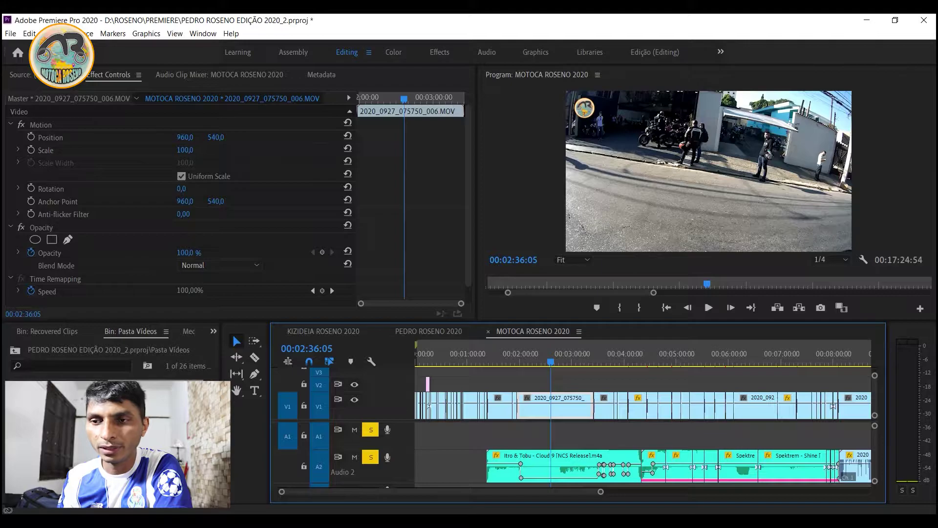
key("minus")
key("minus")
key("minus")
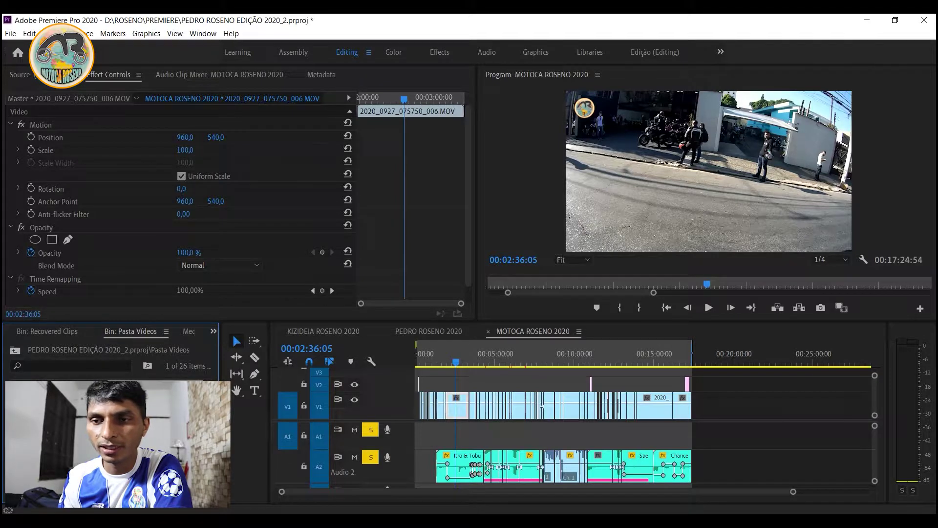
Place 2020_0927_070153_003.MOV past the sequence end on V3/A1, then lock tracks A2 and V1.
left_click_drag(98, 400, 769, 421)
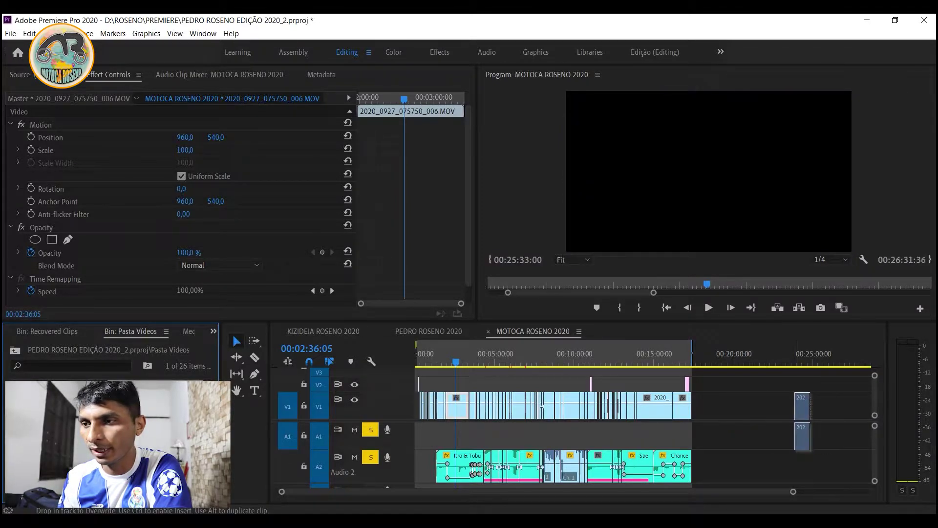
left_click_drag(770, 422, 767, 434)
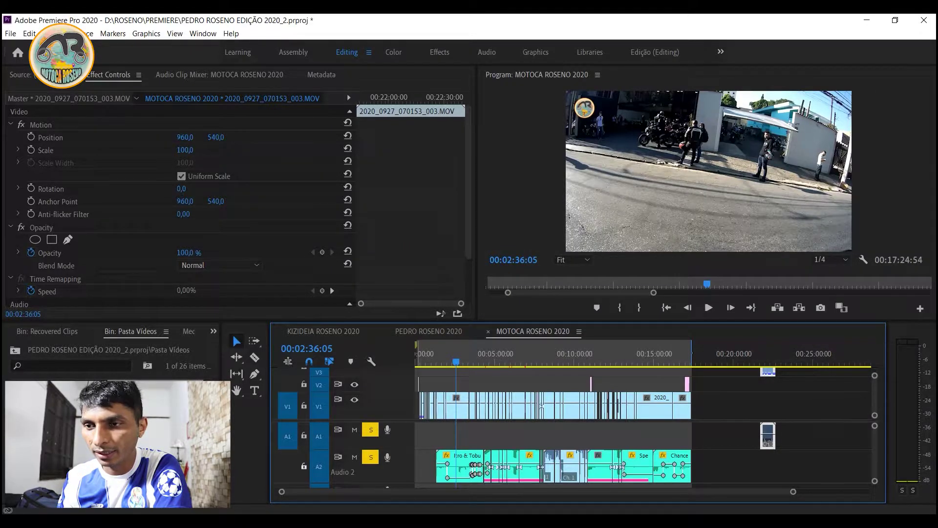
left_click(304, 466)
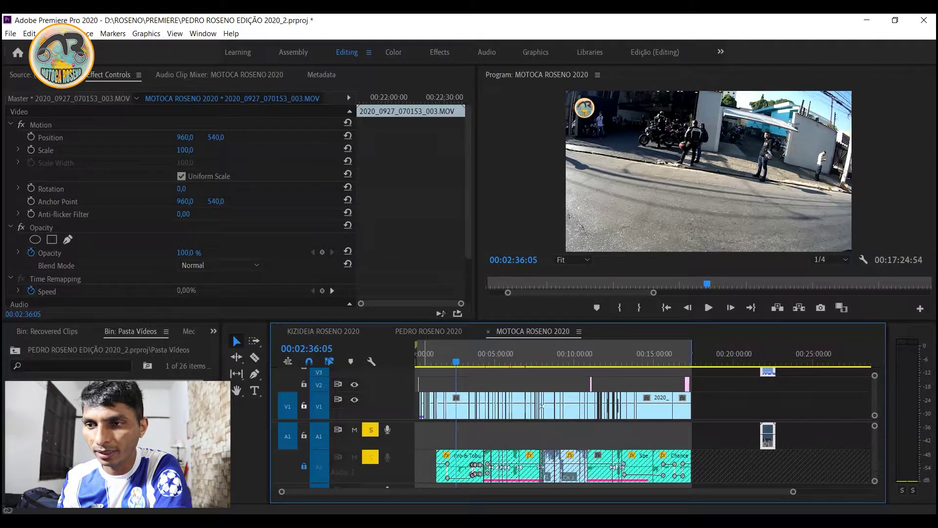
left_click(304, 405)
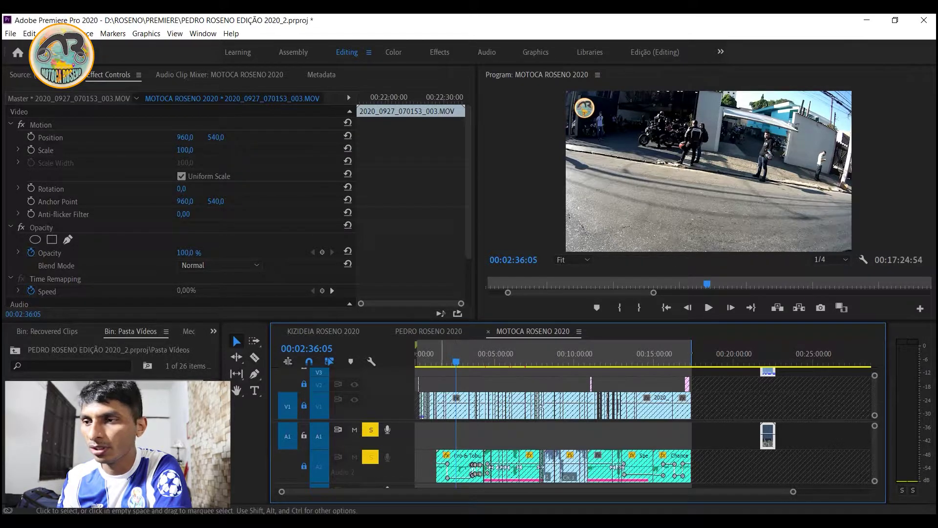
Slide the raw clip on V3/A1 to 00:00 and zoom into the first ten seconds.
left_click_drag(768, 435, 422, 435)
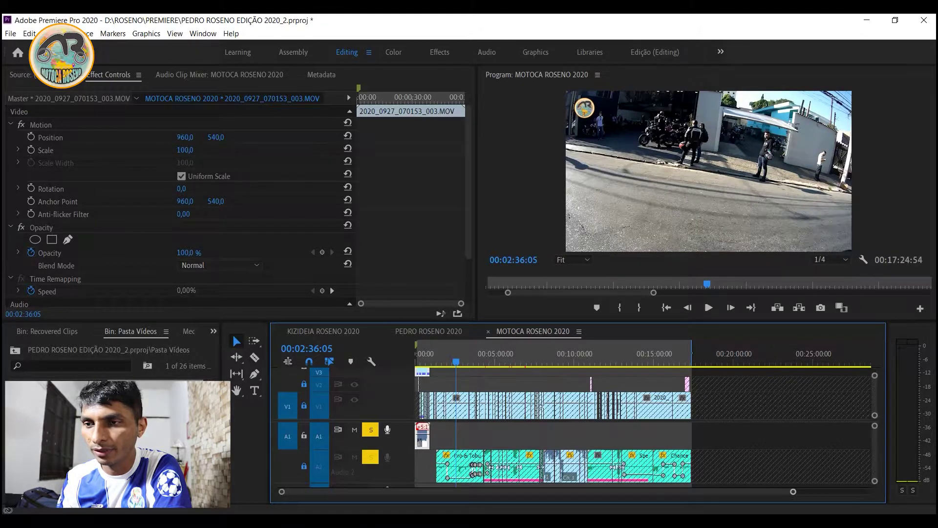
key("equal")
key("equal")
key("equal")
key("equal")
key("equal")
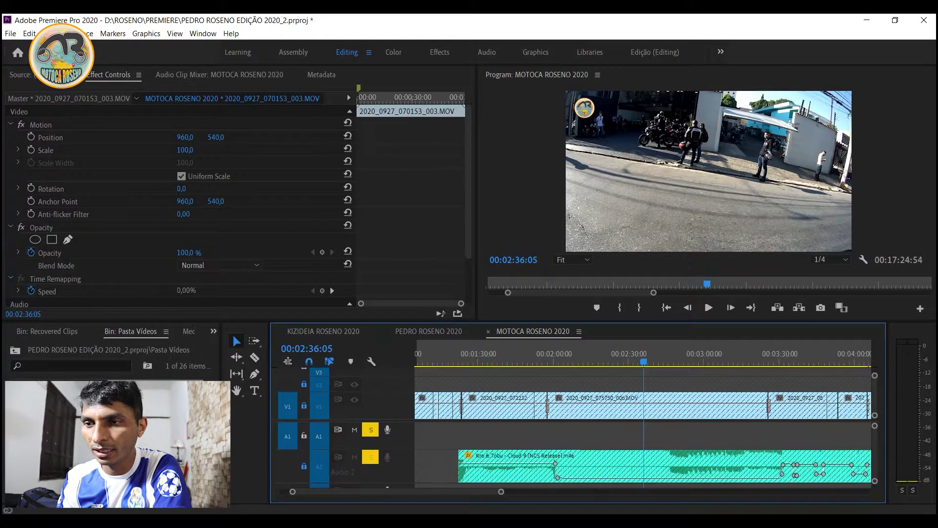
key("minus")
key("minus")
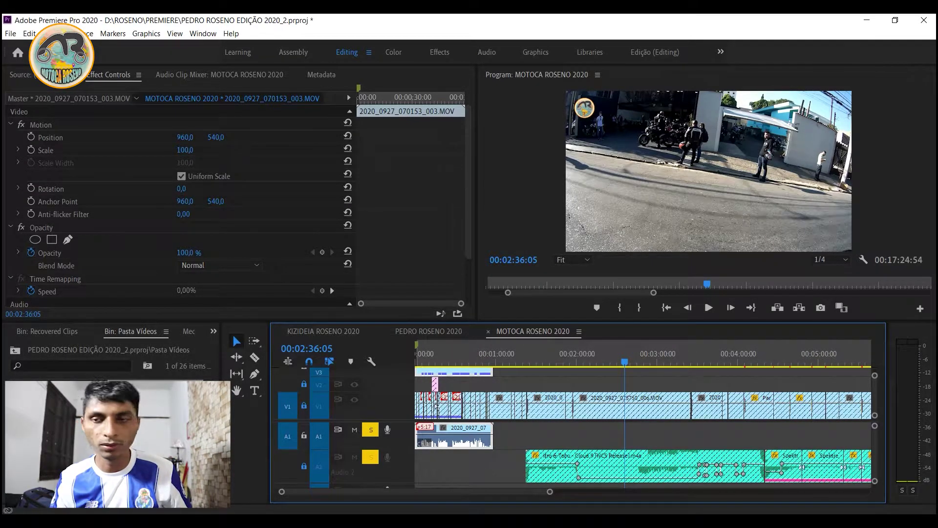
scroll(644, 393, "up", 2)
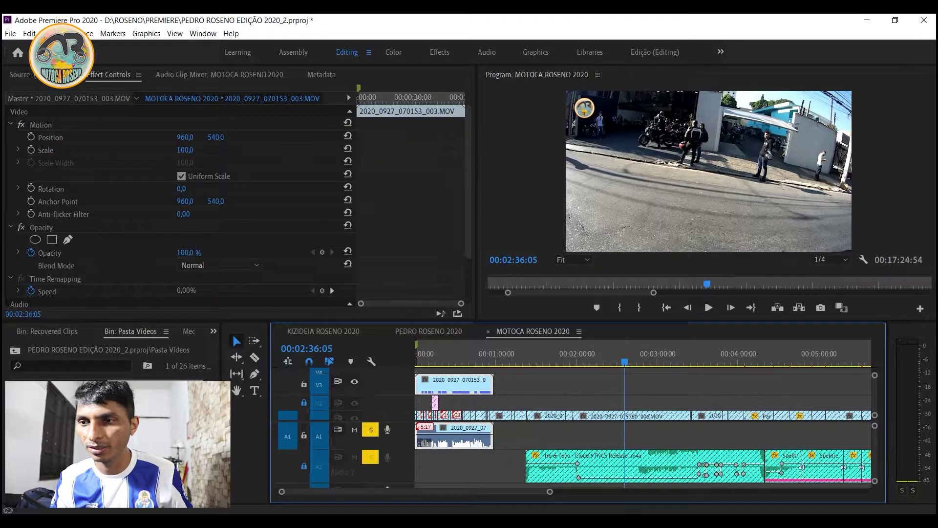
scroll(436, 405, "down", 2)
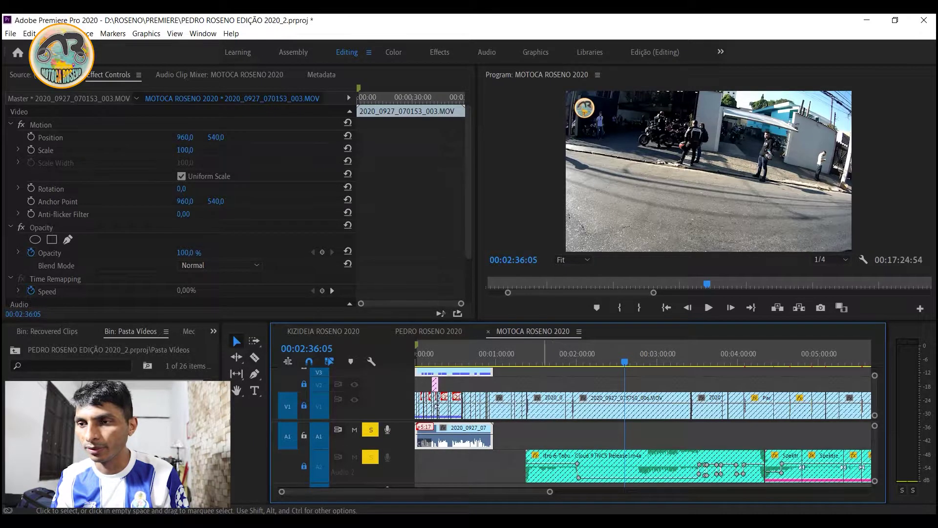
key("backslash")
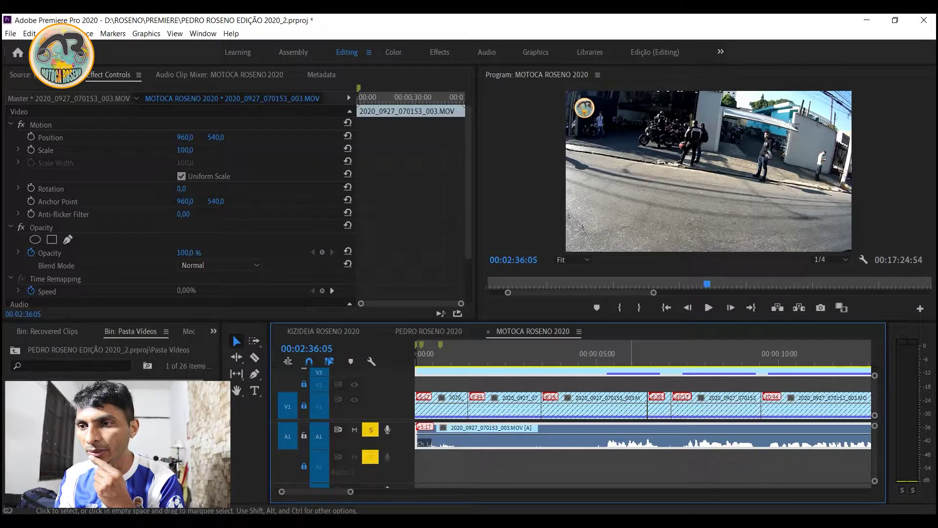
Set the playhead to 00:00:03:19 and switch off V3's output so V1 footage shows.
scroll(646, 393, "up", 2)
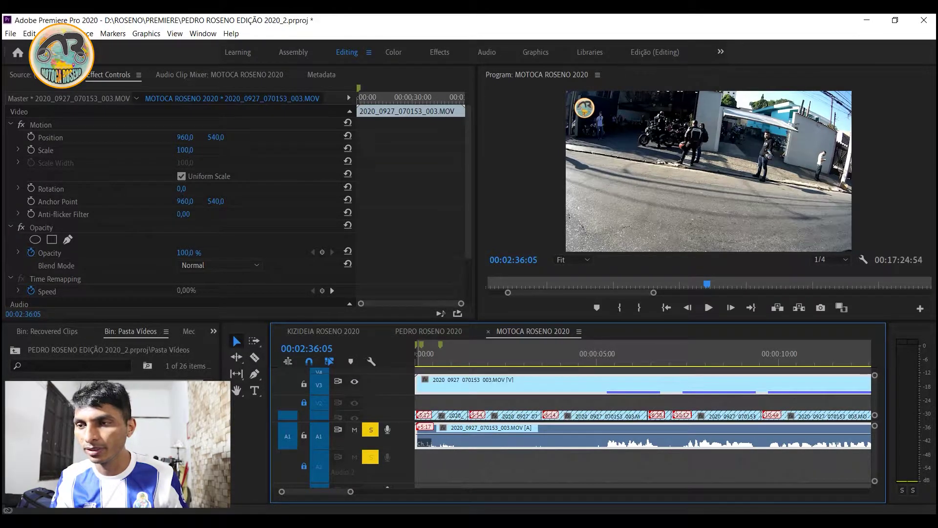
scroll(645, 394, "down", 2)
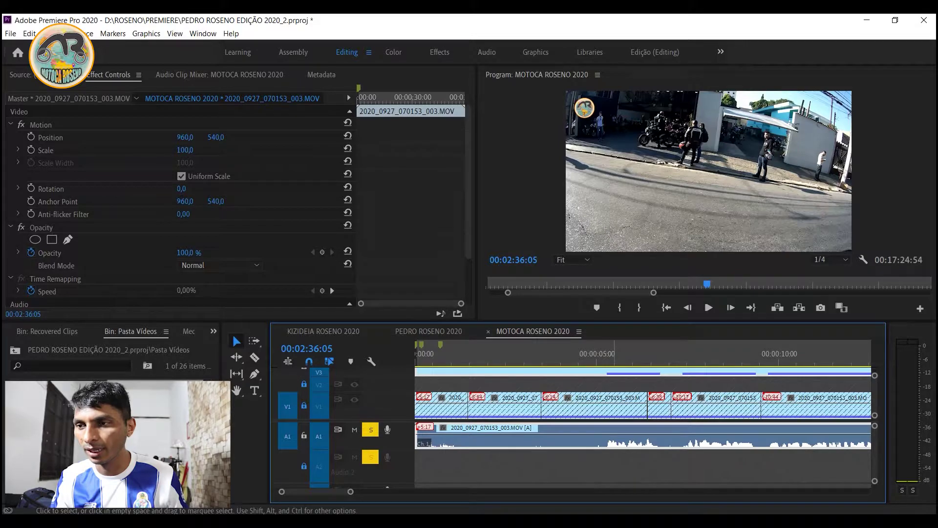
scroll(614, 393, "up", 2)
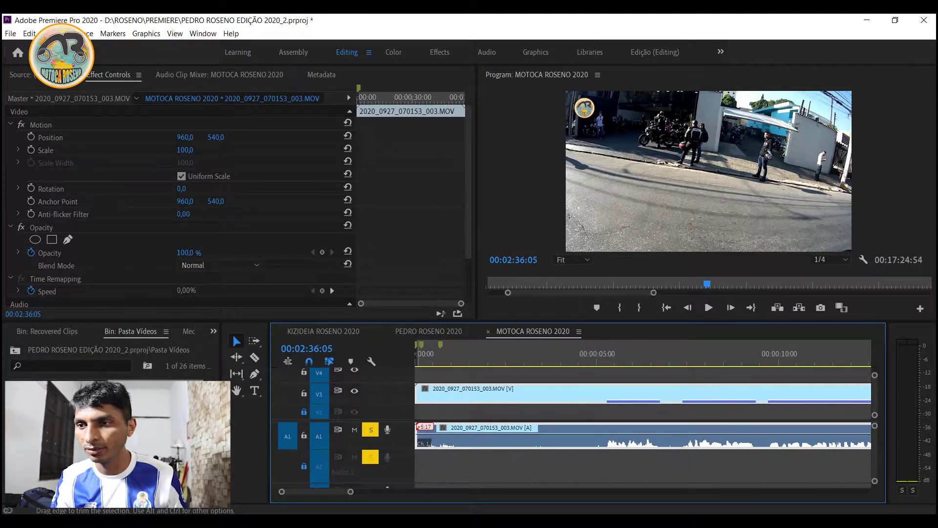
left_click(536, 362)
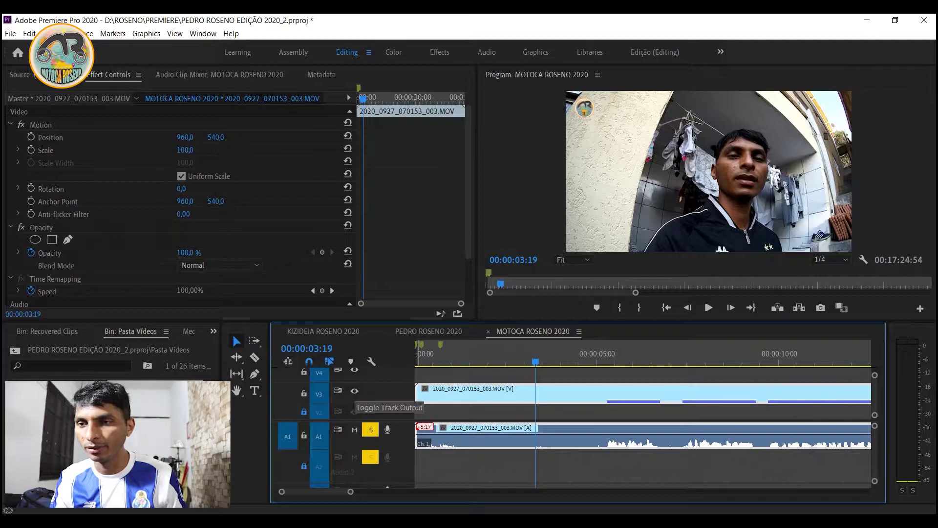
left_click(354, 391)
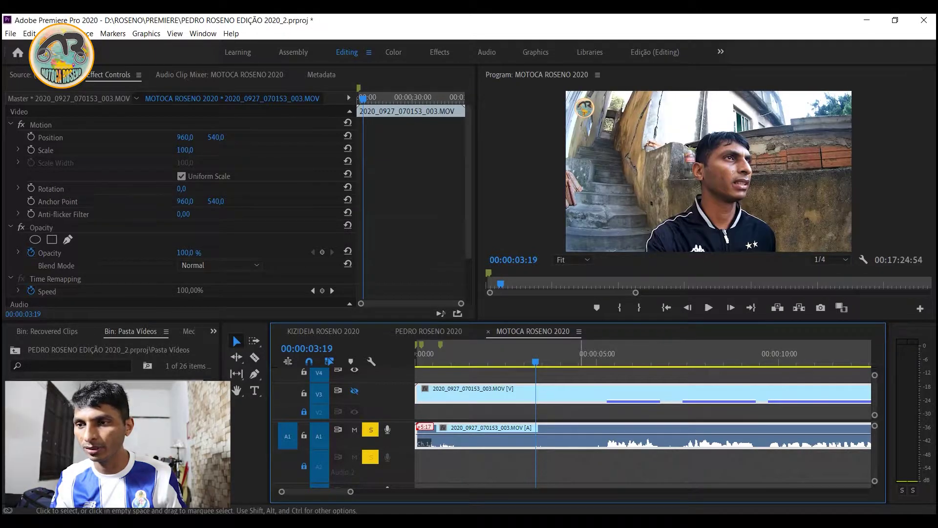
scroll(643, 401, "down", 2)
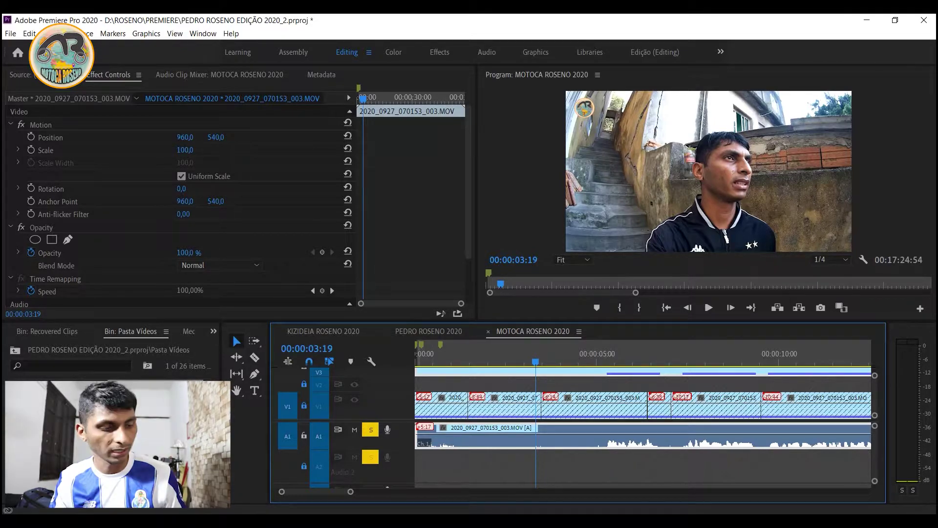
scroll(643, 376, "up", 1)
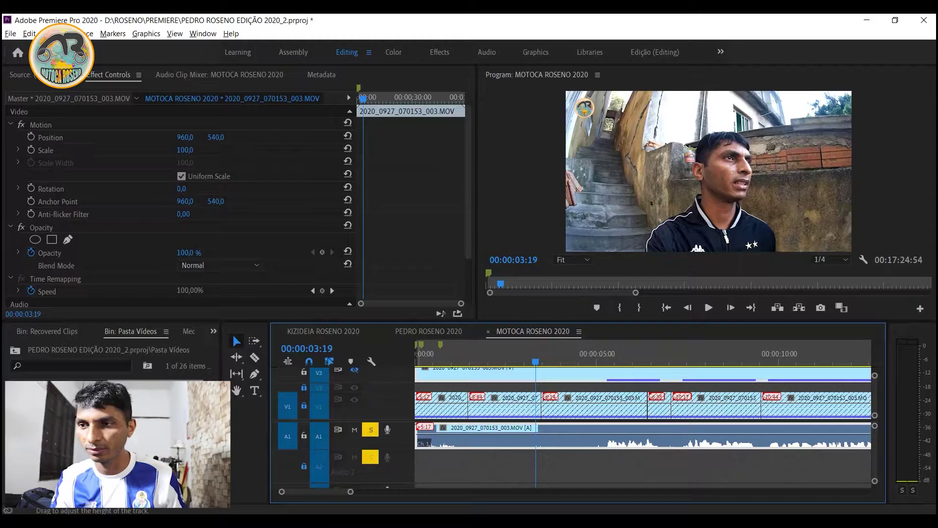
key("alt")
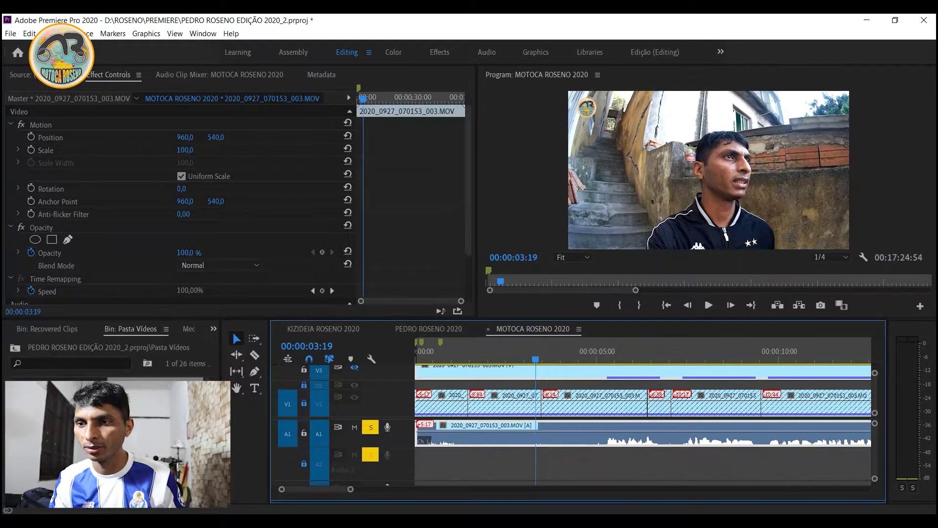
Make the timeline panel taller, then zoom in closely and set the time to 00:00:05:17.
left_click_drag(652, 320, 652, 291)
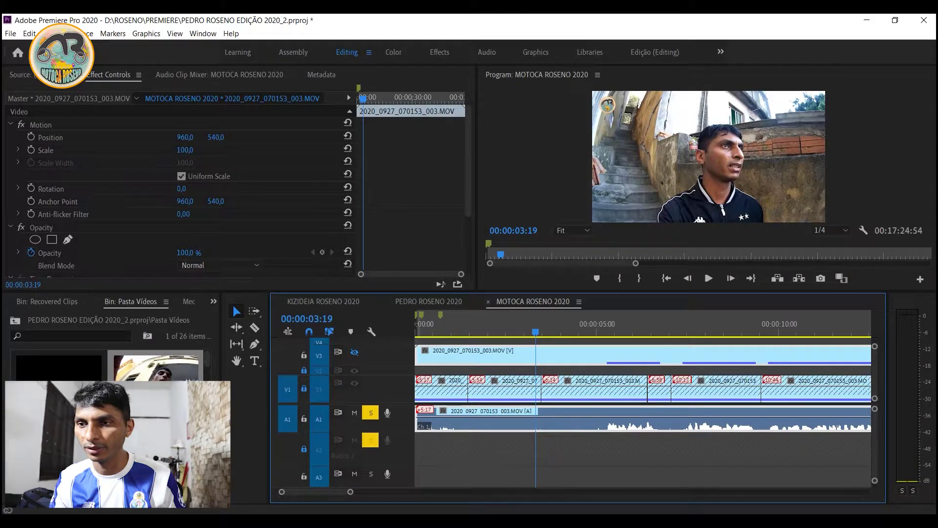
scroll(414, 366, "up", 1)
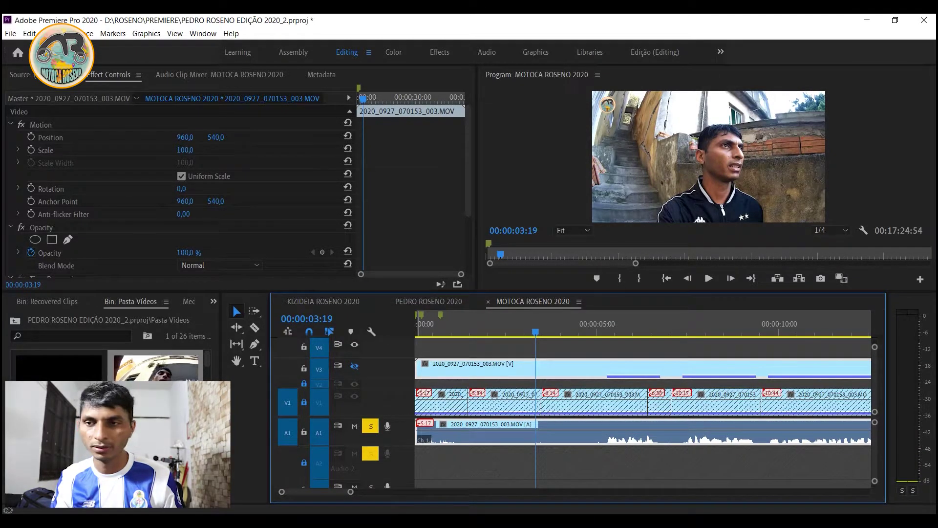
scroll(342, 366, "up", 2)
key("l")
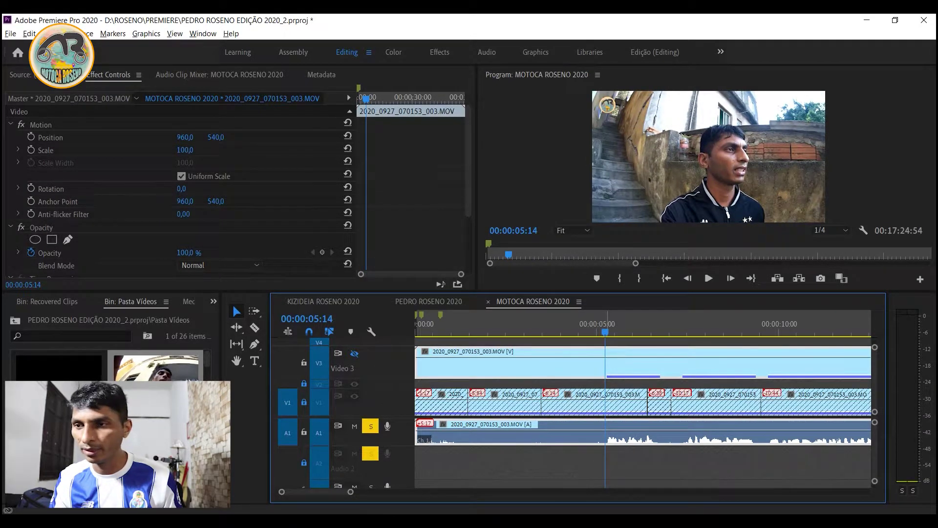
scroll(643, 391, "up", 3, "alt")
scroll(643, 391, "up", 3, "alt")
scroll(643, 391, "up", 1, "alt")
key("Right")
key("Right")
key("Right")
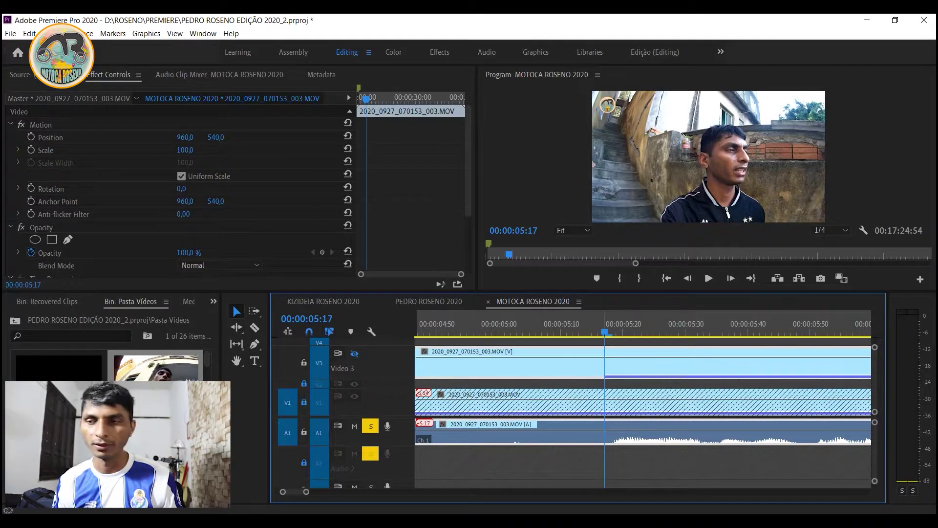
Add an edit to the V3 and A1 raw clips at 00:00:01:27.
key("Home")
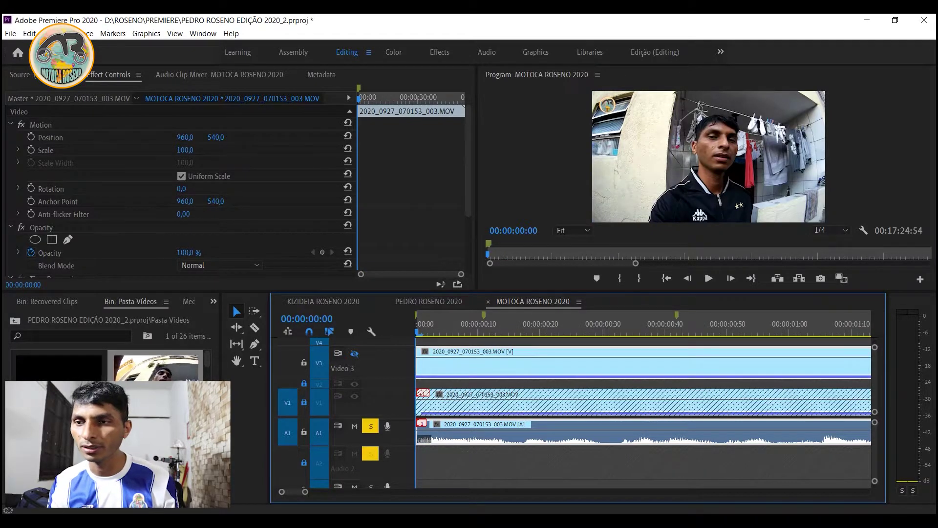
key("space")
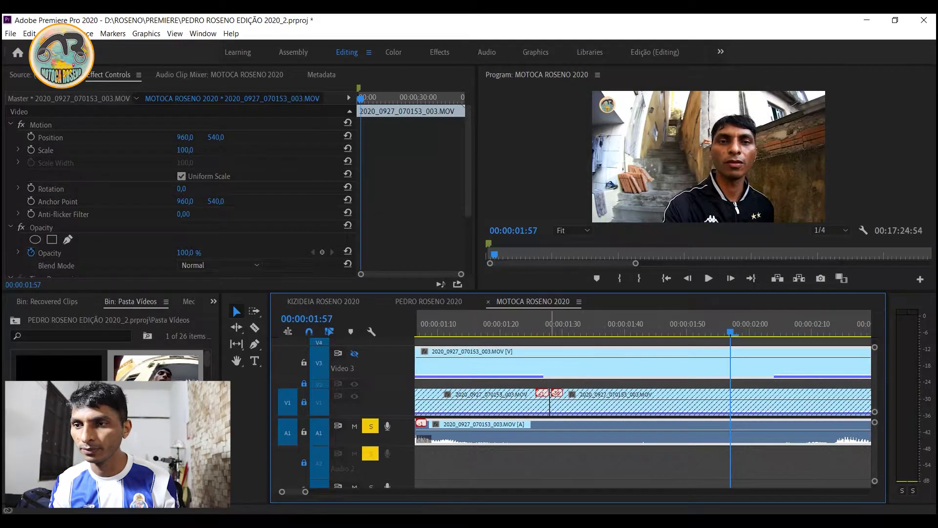
key("Up")
key("Left")
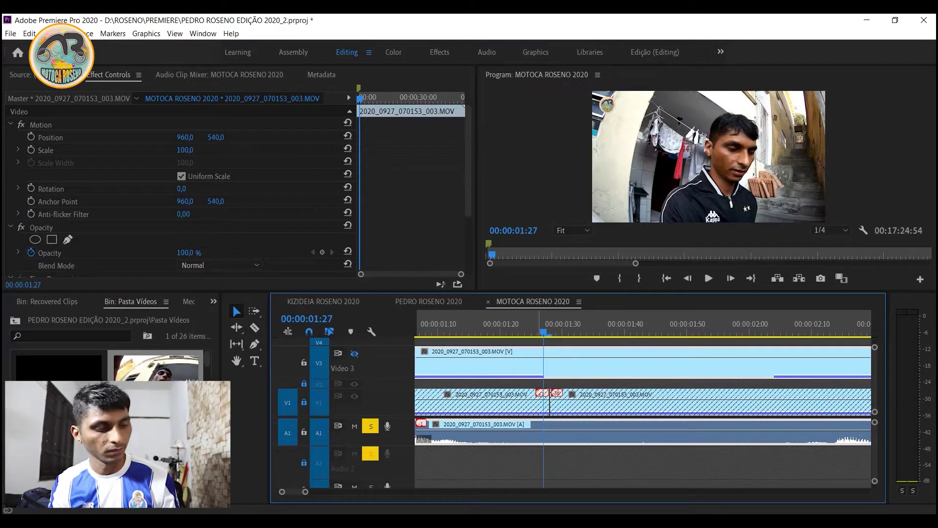
key("ctrl+k")
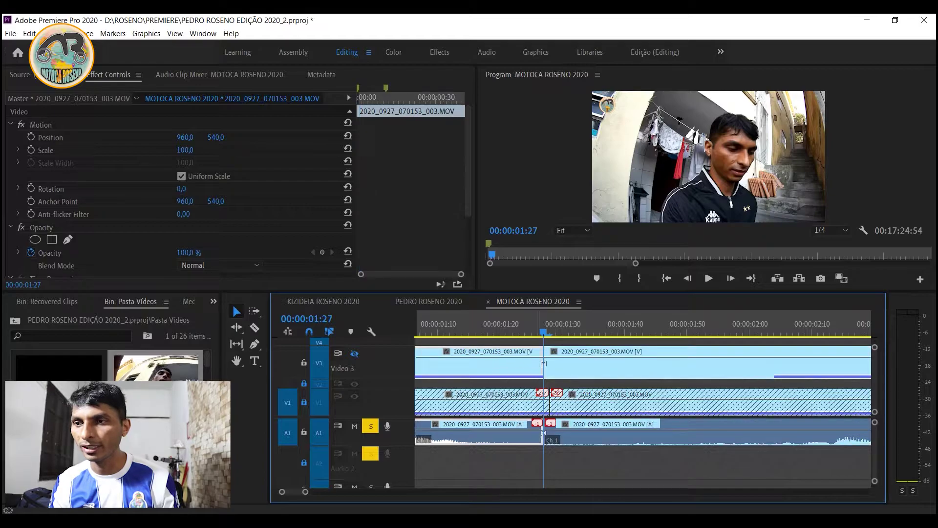
Play back around the 00:00:01:27 cut to review it.
key("space")
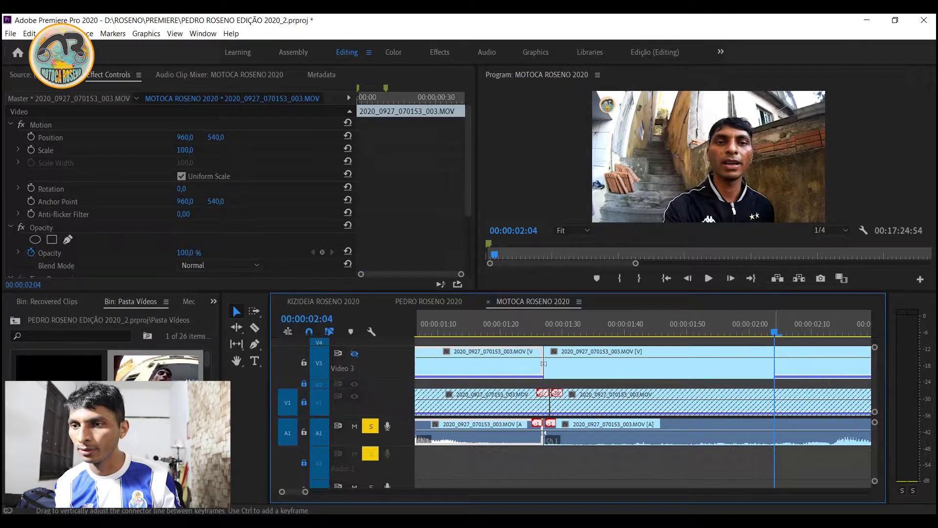
key("Up")
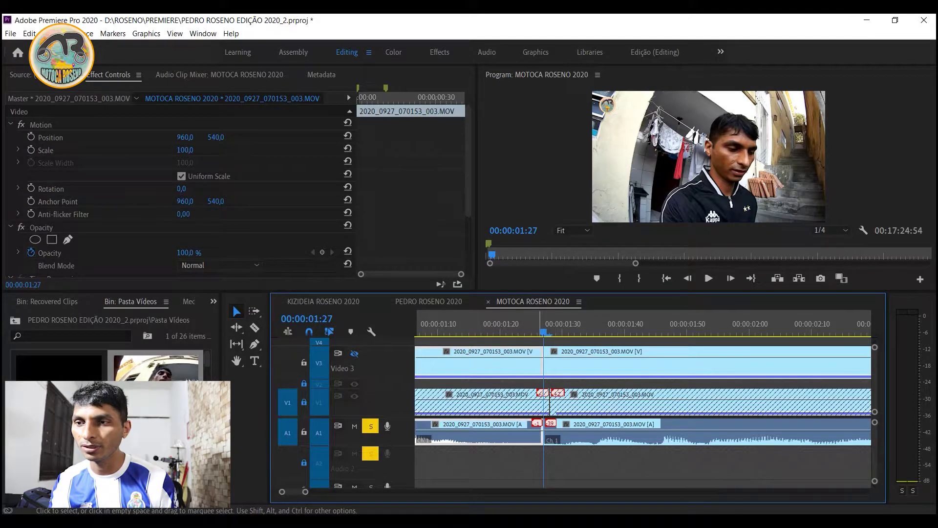
key("Left")
key("Left")
key("Left")
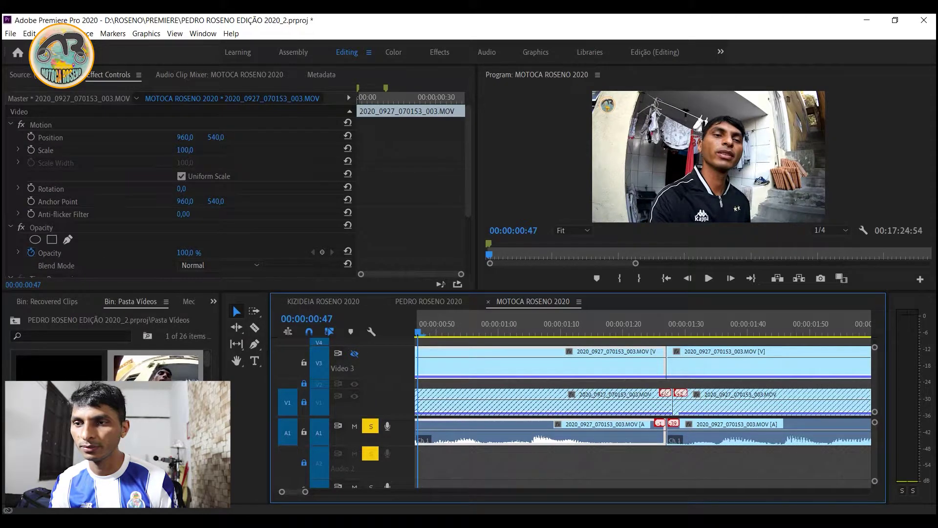
key("space")
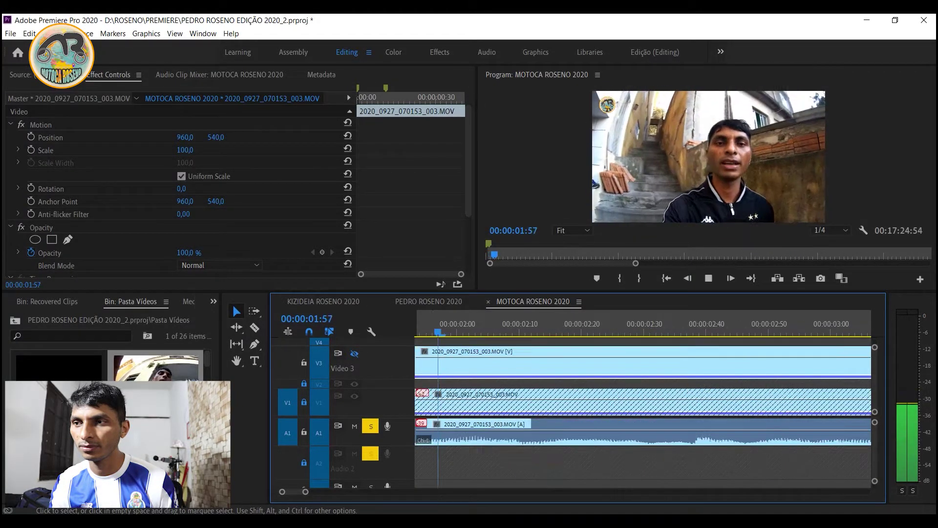
key("space")
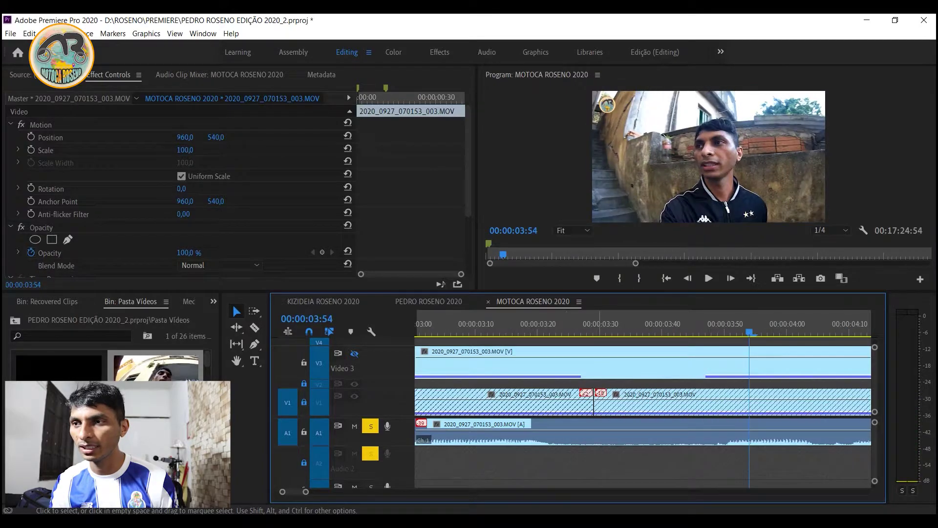
key("space")
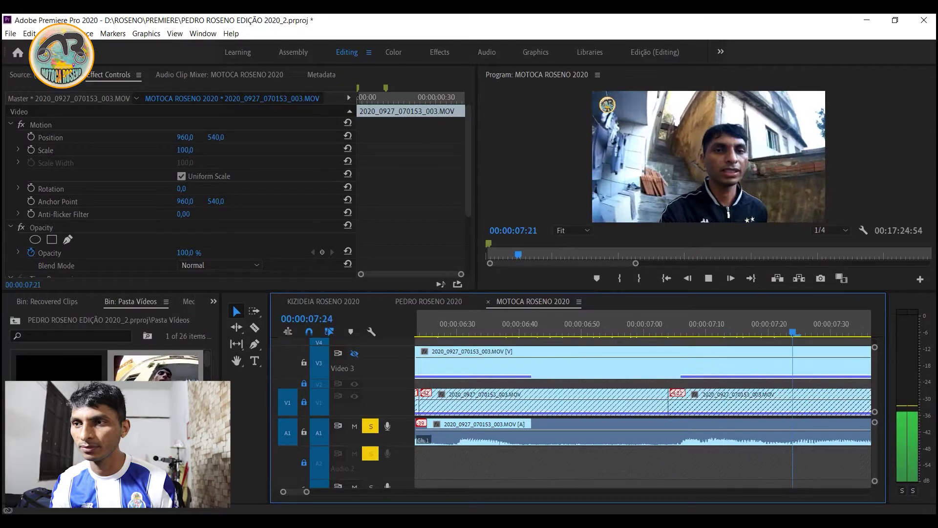
key("space")
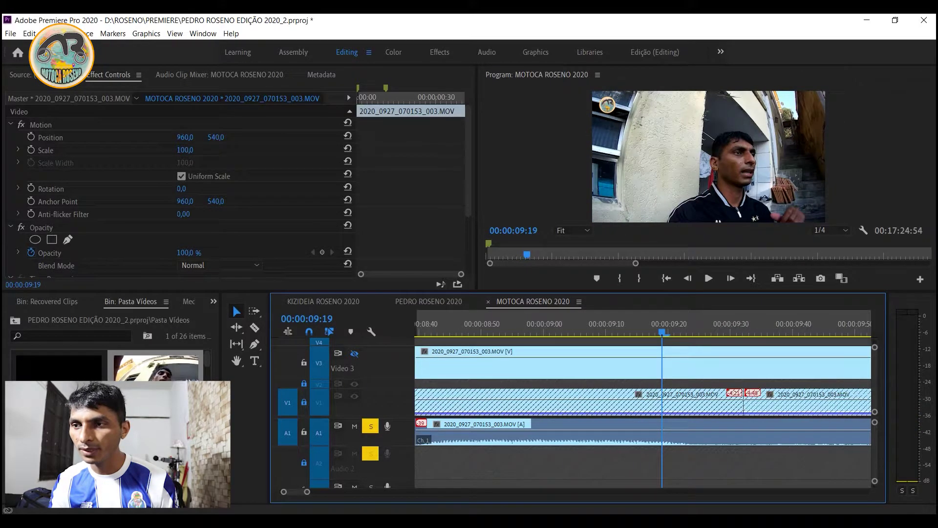
key("Home")
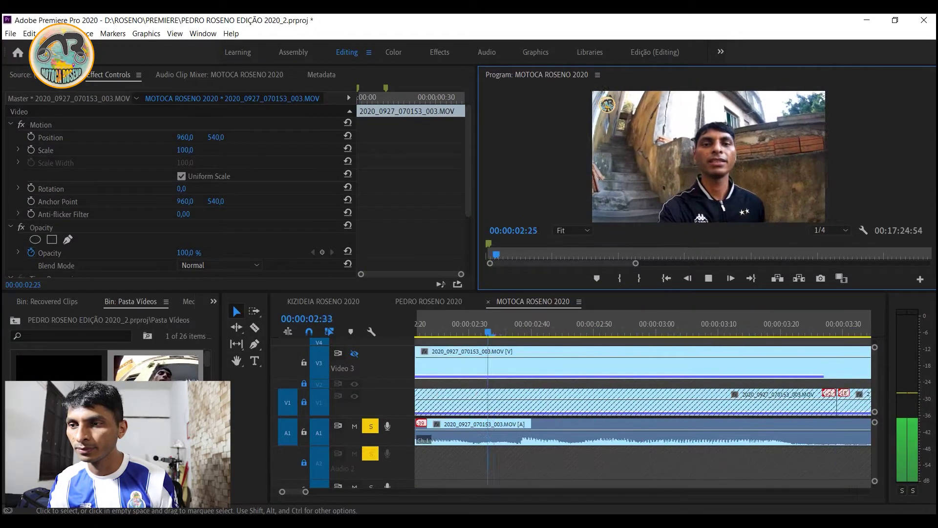
key("space")
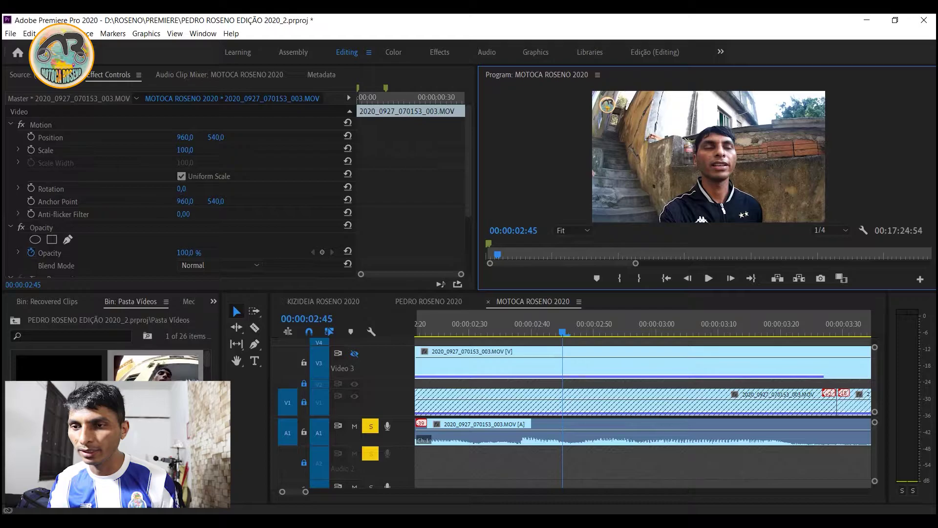
Add a second edit to the V3 and A1 clips at 00:00:03:27, matching the V1 cut.
scroll(643, 415, "down", 5)
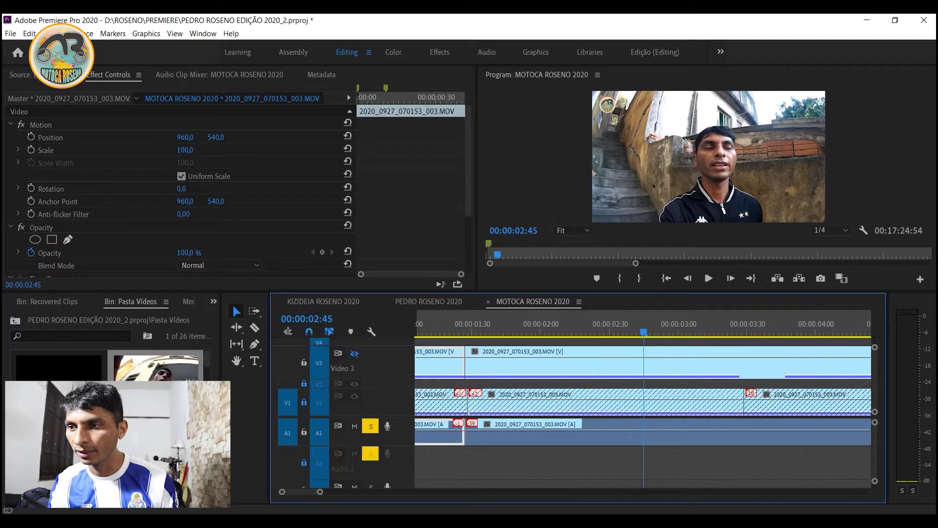
left_click(751, 332)
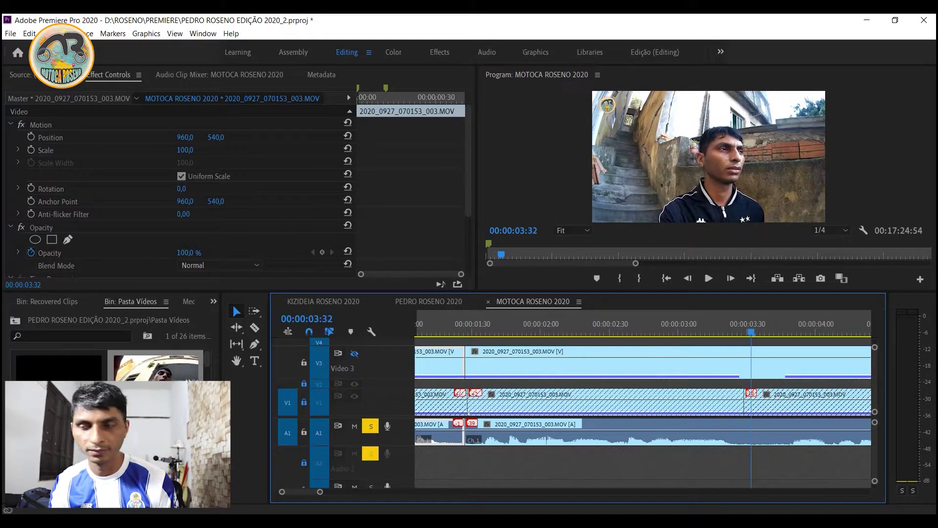
key("Left")
key("Left")
key("Left")
key("Left")
key("Left")
key("Left")
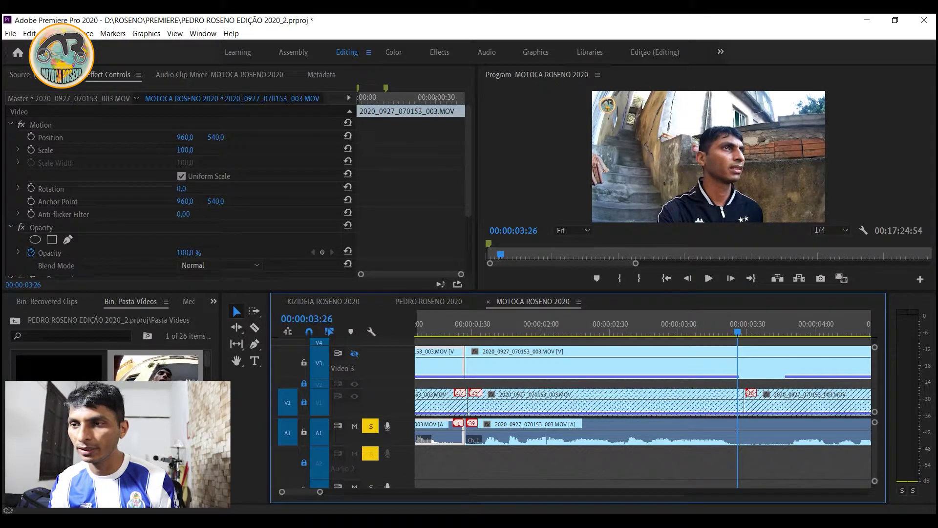
key("minus")
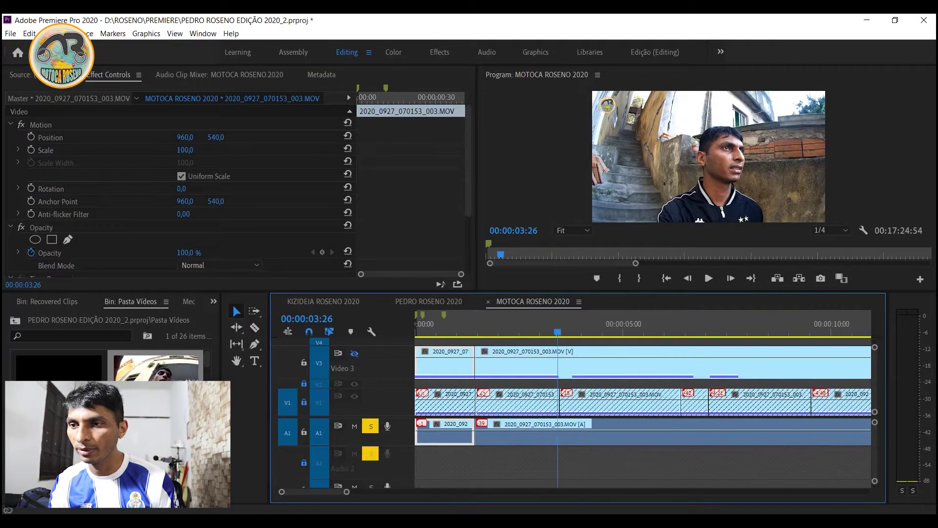
key("equal")
key("equal")
key("equal")
key("equal")
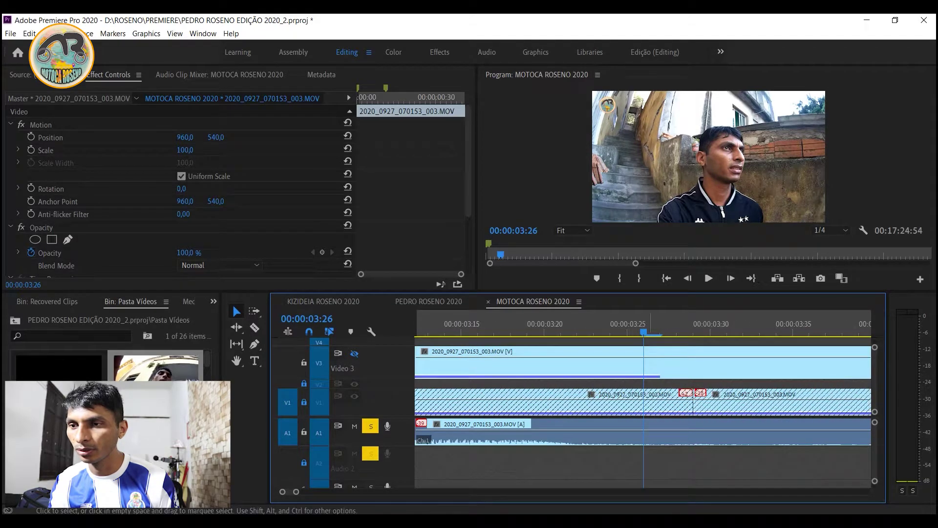
key("Right")
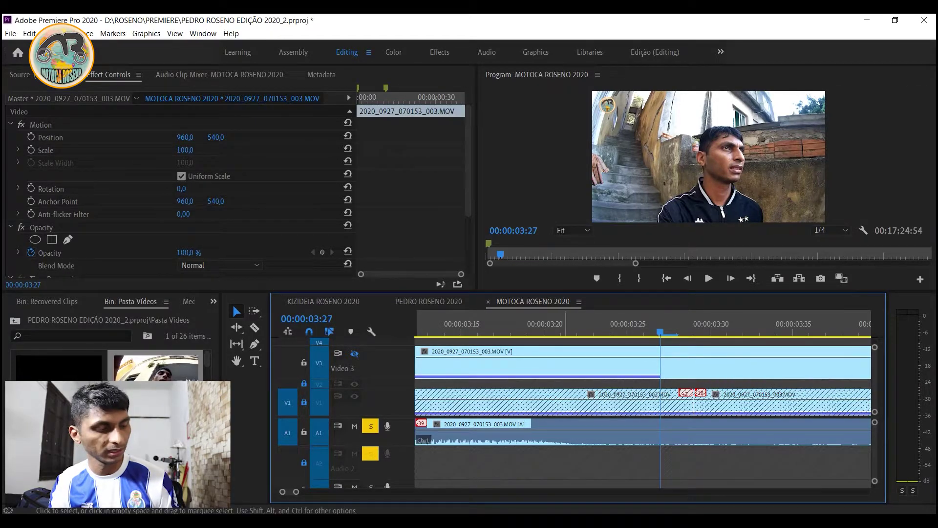
key("ctrl+k")
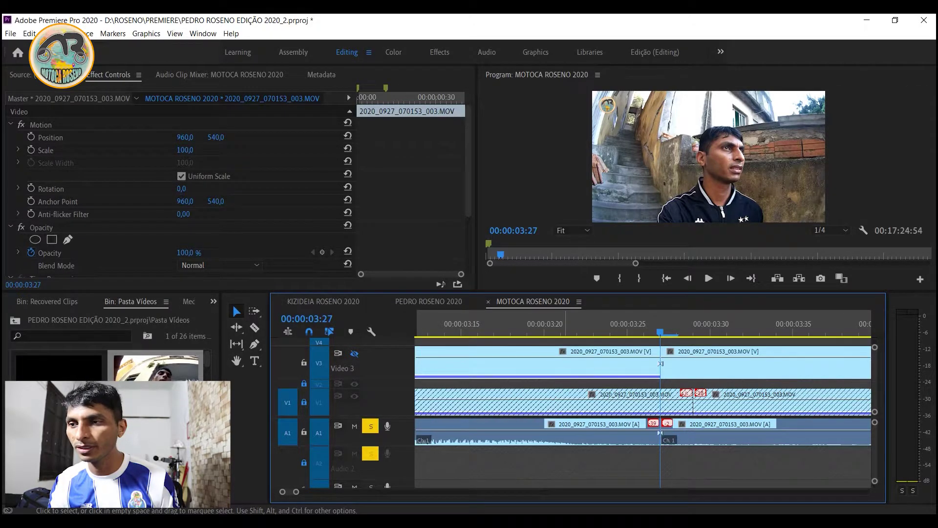
Check the 00:00:03:27 cut by jumping between neighbouring edit points.
scroll(660, 364, "down", 5)
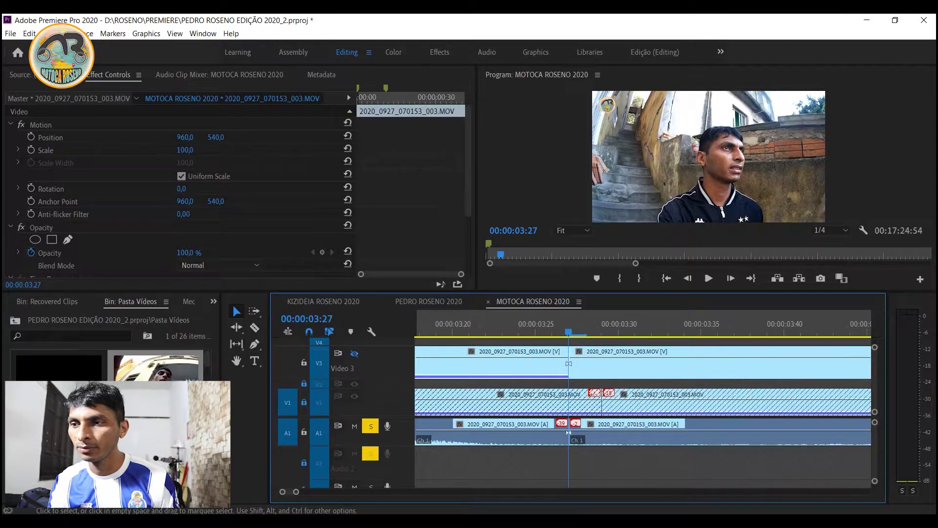
key("Down")
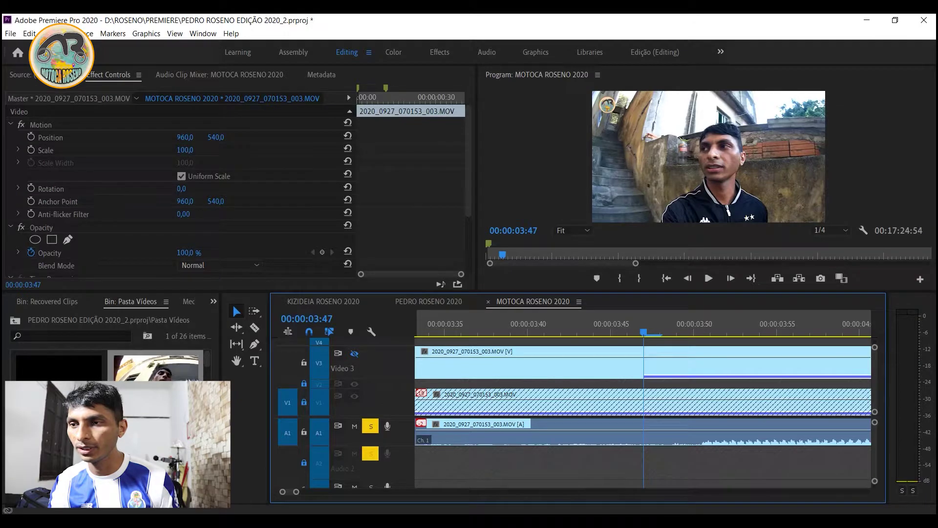
key("Up")
scroll(643, 416, "down", 3)
scroll(643, 415, "down", 3)
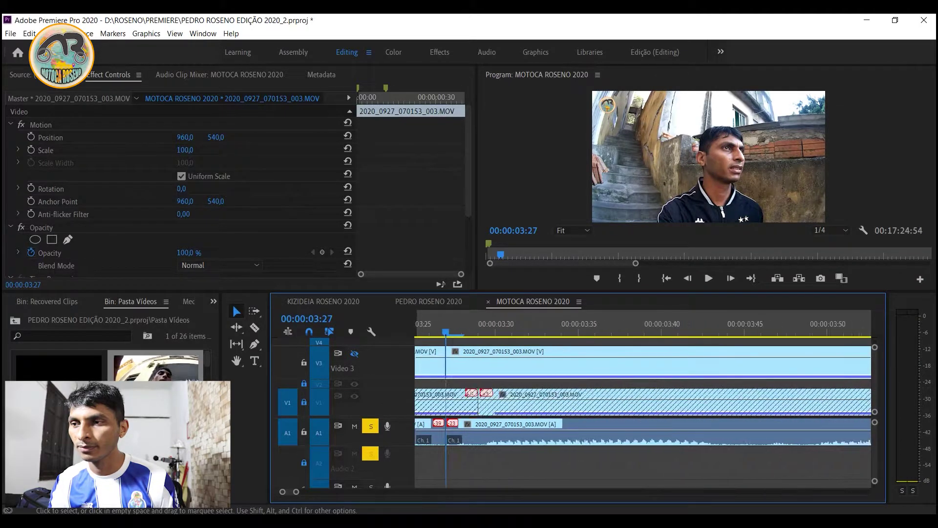
scroll(643, 415, "down", 3)
scroll(644, 416, "down", 3)
scroll(643, 416, "down", 3)
scroll(672, 381, "down", 2)
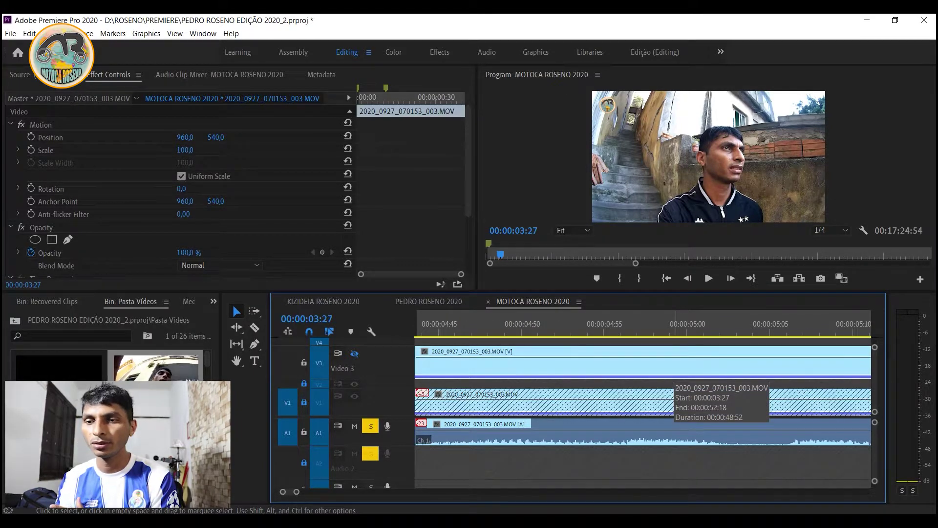
Ripple-trim the raw V3/A1 clip so it ends at 00:00:50:09.
key("backslash")
key("minus")
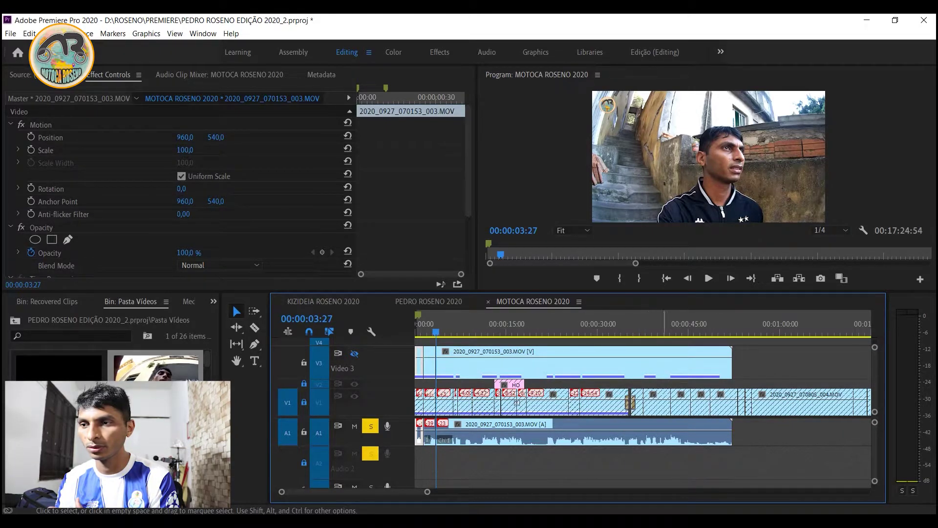
left_click(724, 327)
key("=")
key("=")
key("=")
key("=")
key("=")
key("minus")
key("minus")
key("minus")
key("minus")
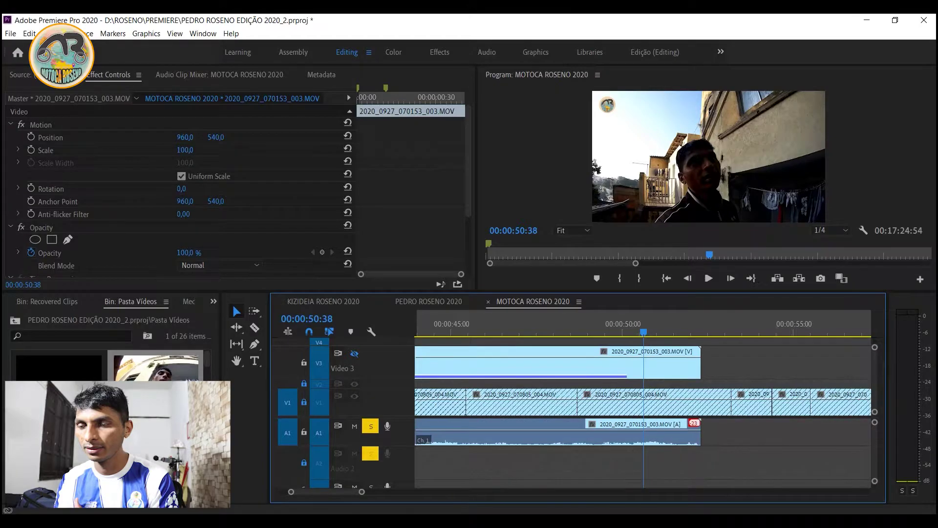
key("Left")
key("Left")
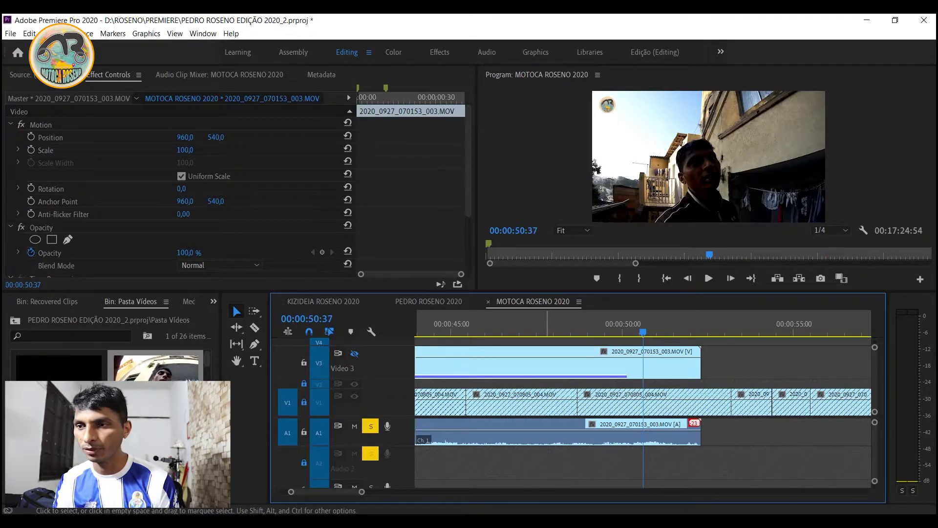
key("Left")
key("Left")
key("Left")
key("Left")
key("Left")
key("Left")
key("Left")
key("Left")
key("Left")
key("Left")
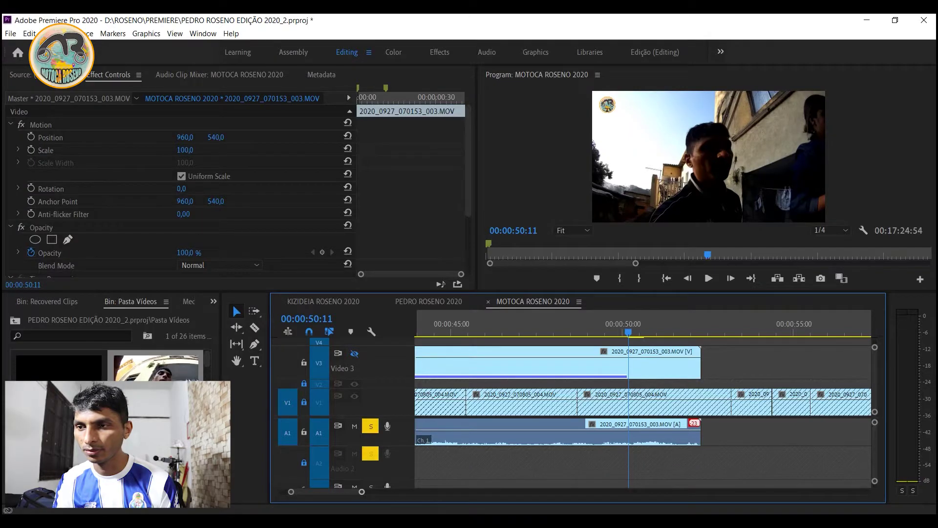
key("minus")
key("minus")
key("minus")
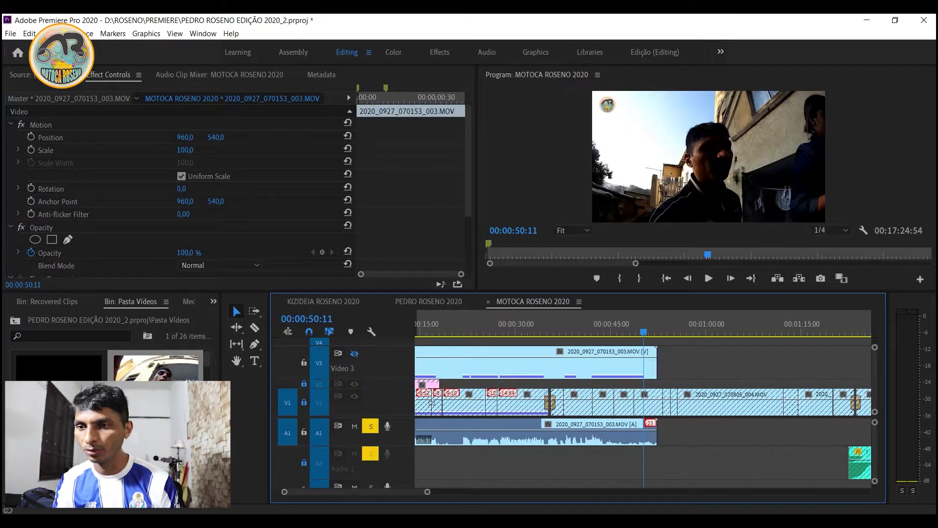
key("equal")
key("equal")
key("equal")
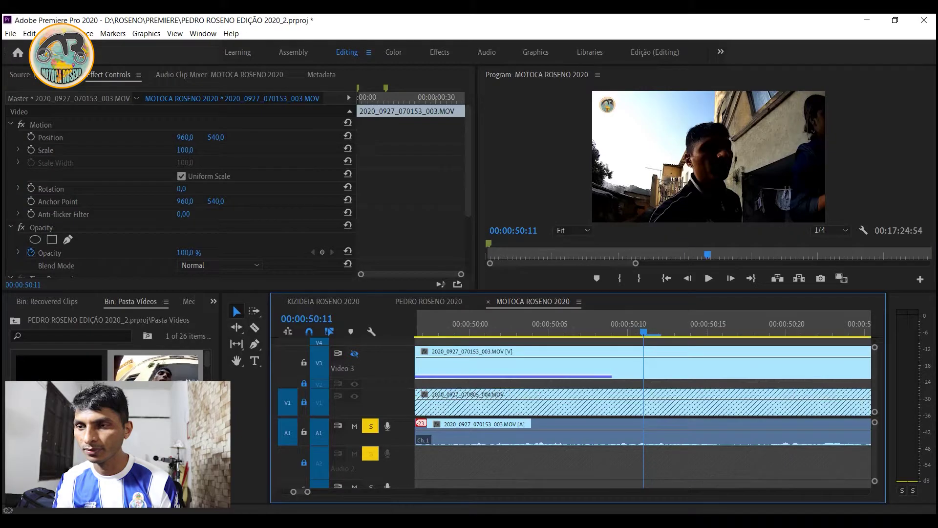
key("Left")
key("Left")
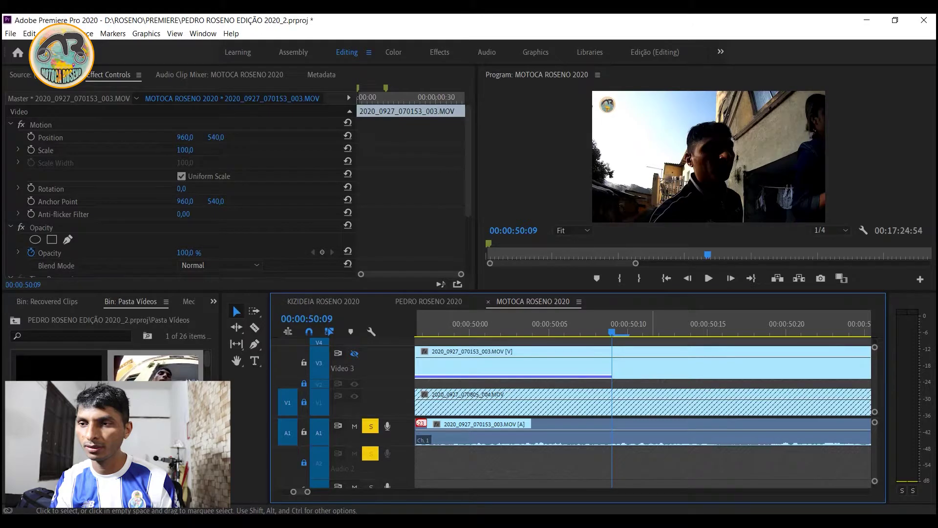
key("w")
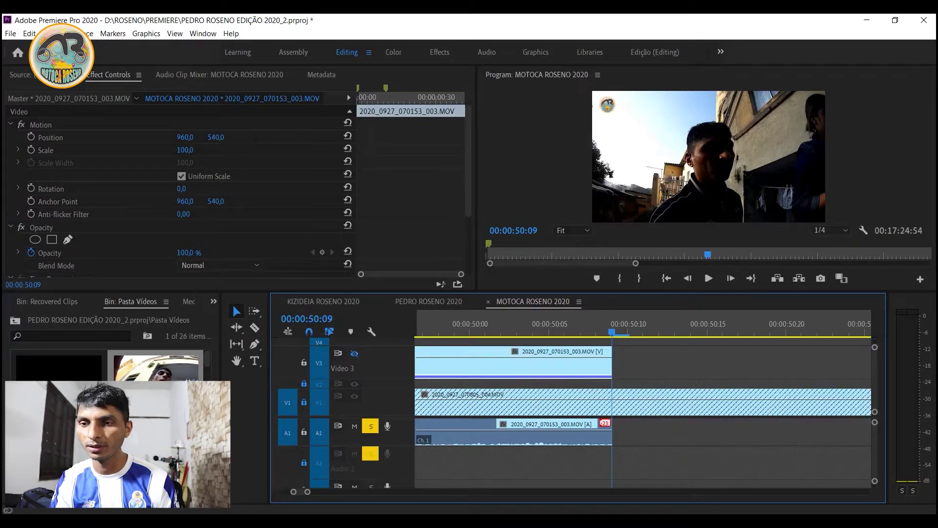
Zoom out, focus the Project bin and park the playhead at 00:00:59:17.
key("minus")
key("minus")
key("minus")
key("minus")
key("minus")
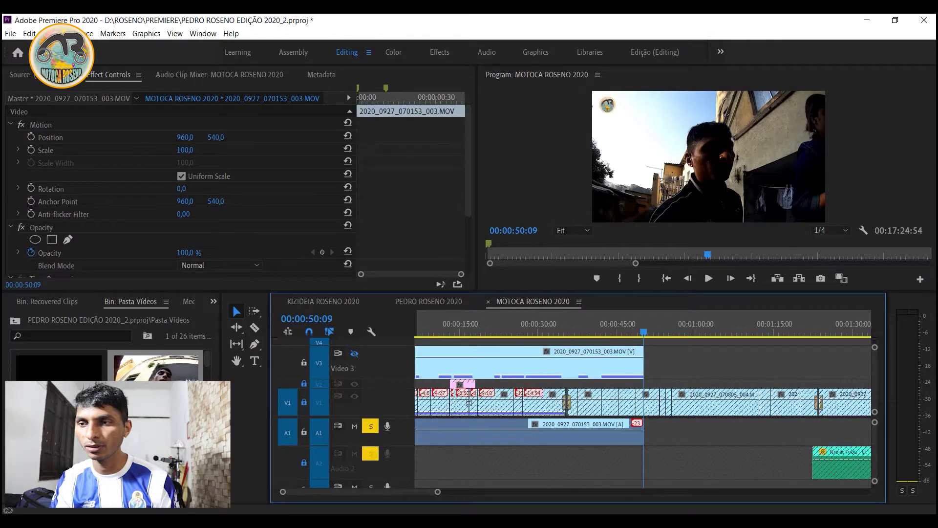
key("minus")
key("minus")
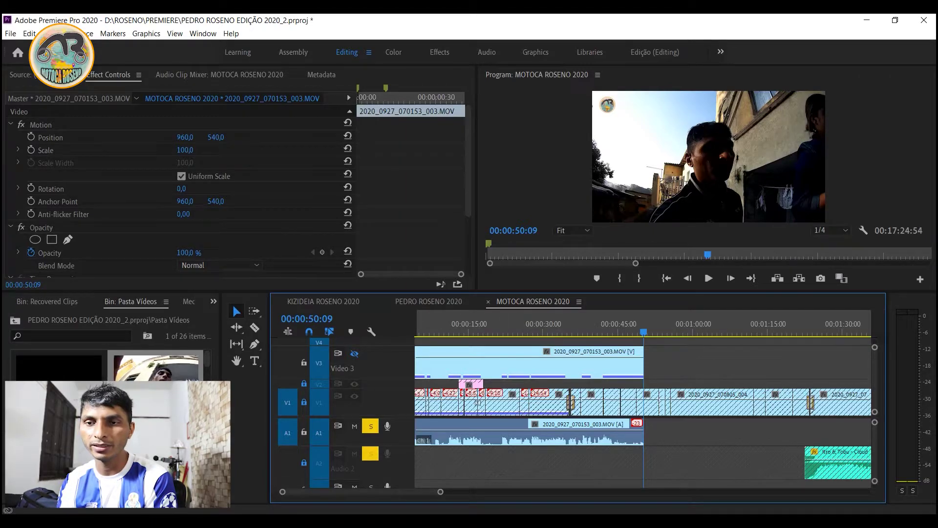
key("shift+1")
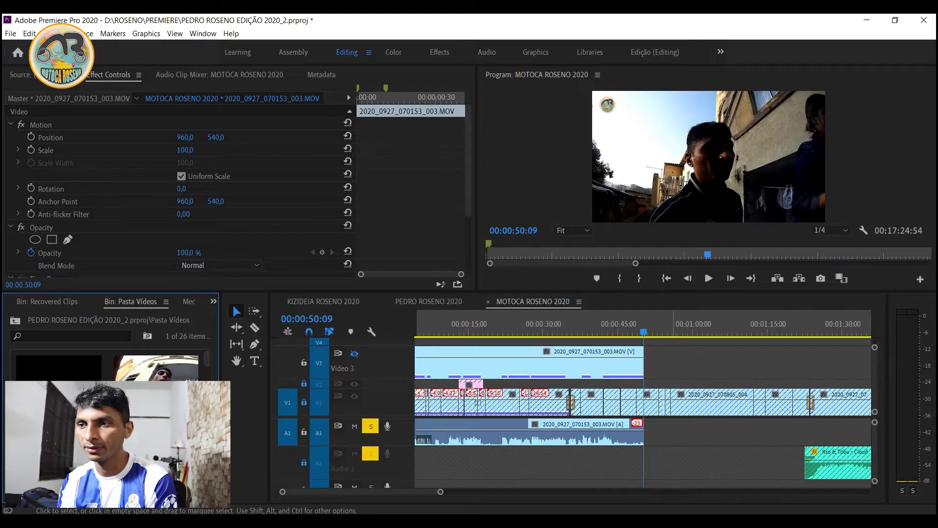
left_click(690, 325)
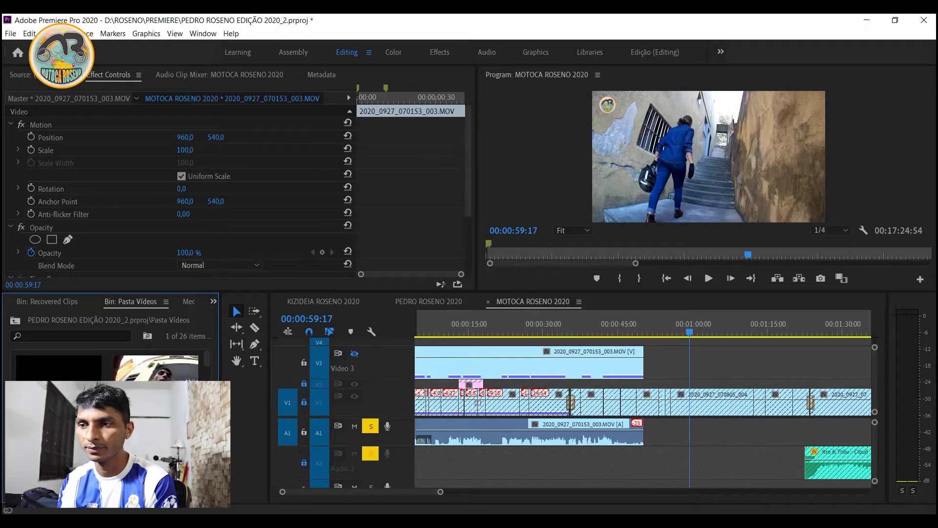
Drop 2020_0927_070805_004.MOV onto V3/A1 and snap it flush against the 003 clip's end.
left_click_drag(157, 366, 691, 364)
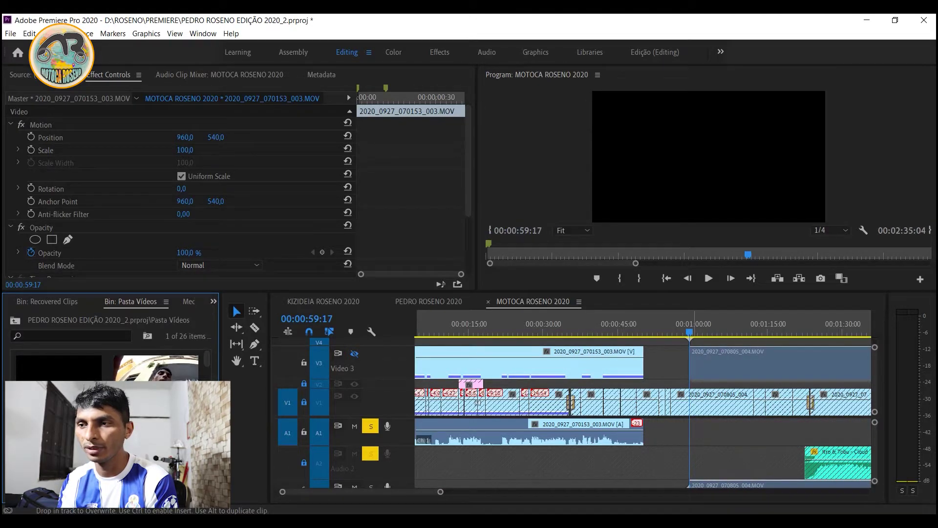
left_click_drag(691, 364, 691, 364)
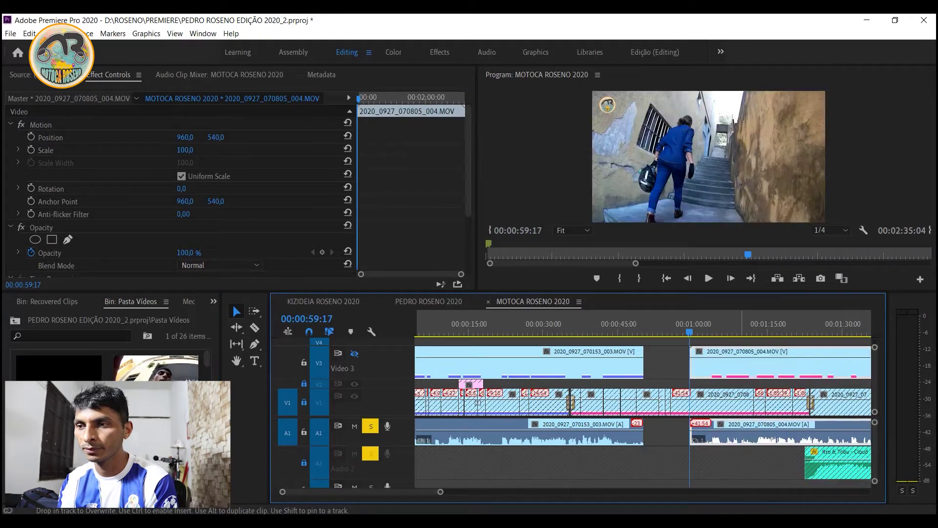
left_click_drag(733, 364, 687, 364)
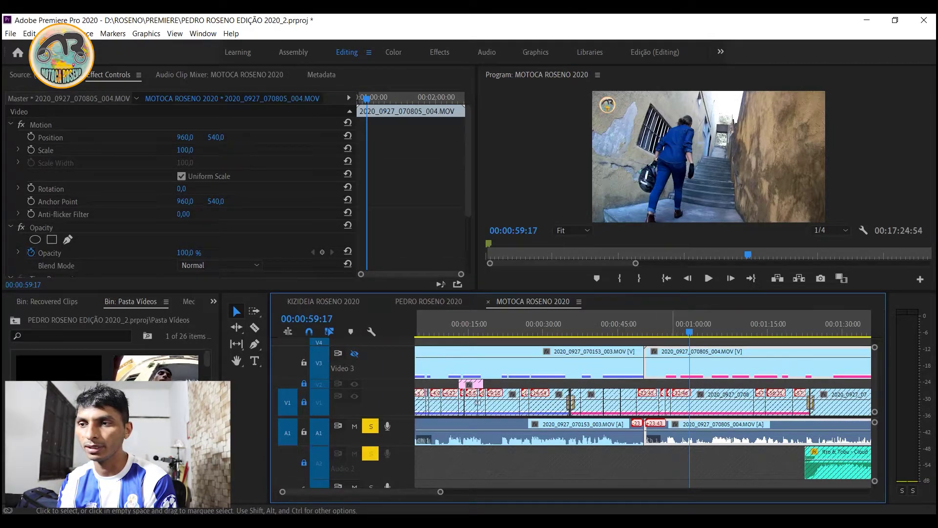
key("Up")
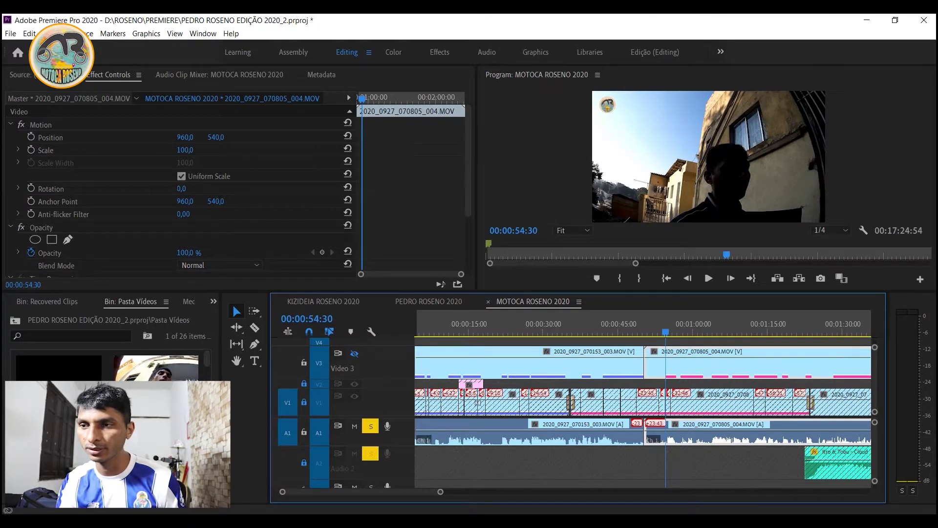
key("equal")
key("equal")
key("equal")
key("shift+Right")
key("shift+Right")
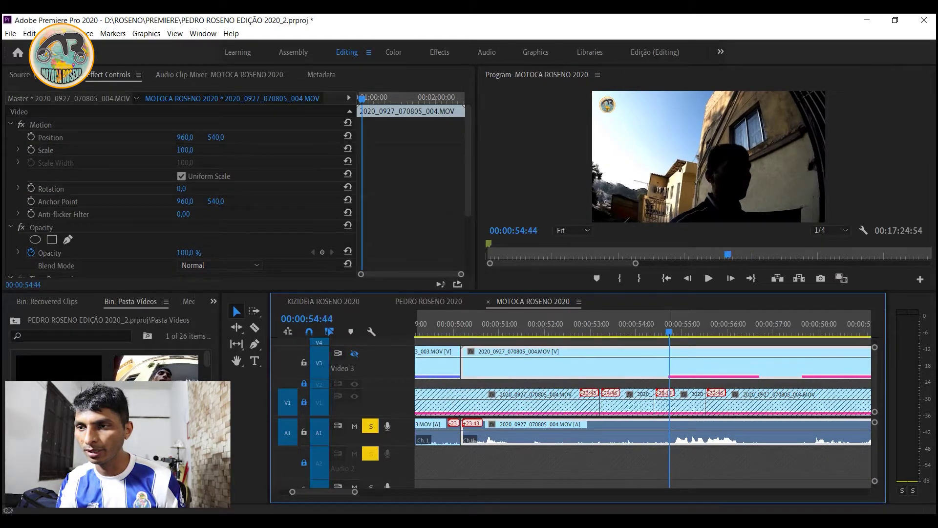
key("equal")
key("equal")
key("equal")
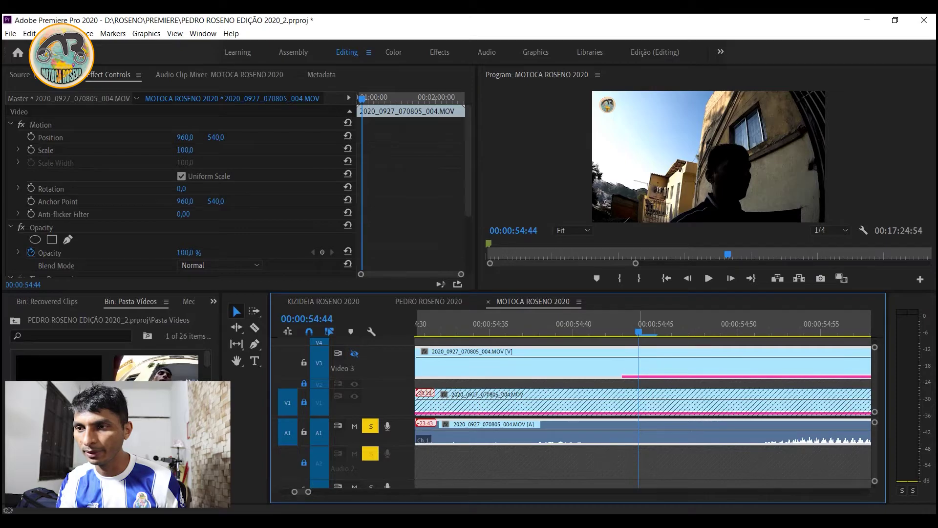
key("Left")
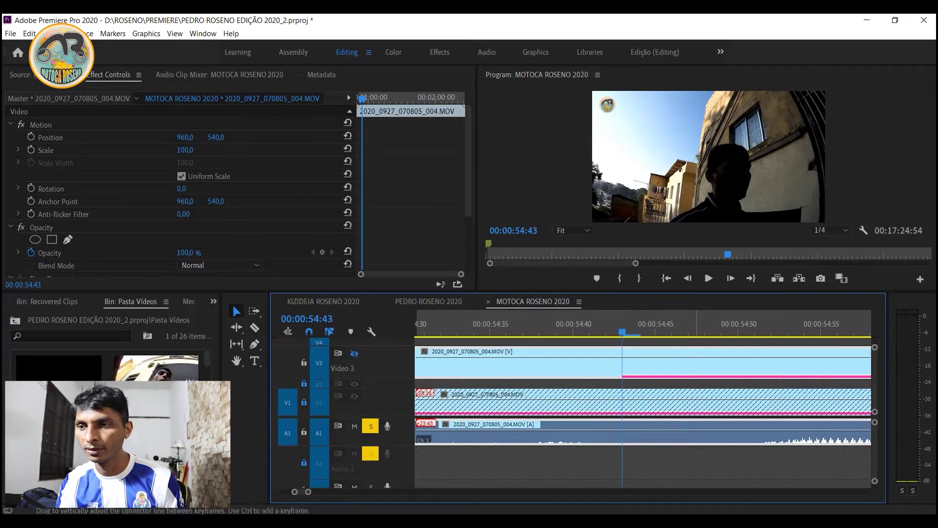
scroll(648, 416, "down", 2, "alt")
scroll(648, 415, "down", 2, "alt")
scroll(648, 416, "down", 2, "alt")
scroll(648, 416, "down", 2, "alt")
scroll(648, 415, "down", 2)
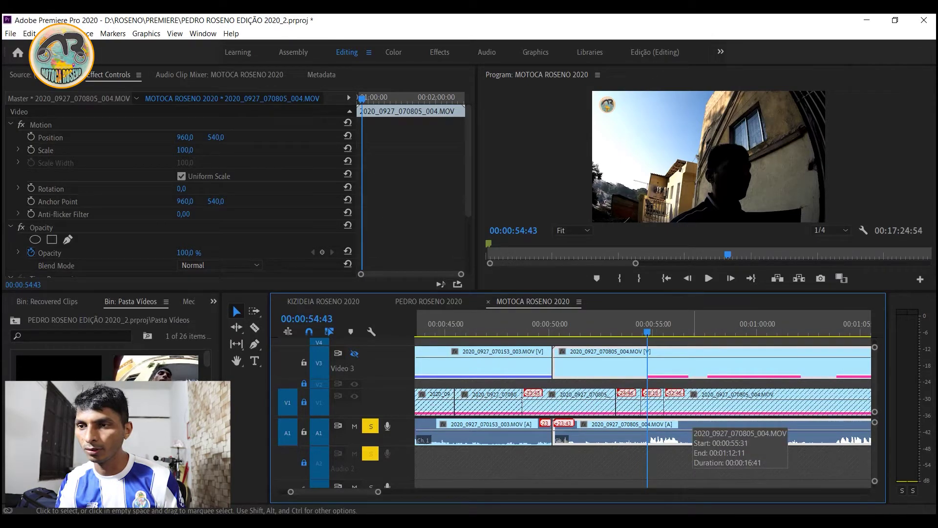
left_click(488, 432)
left_click(611, 432)
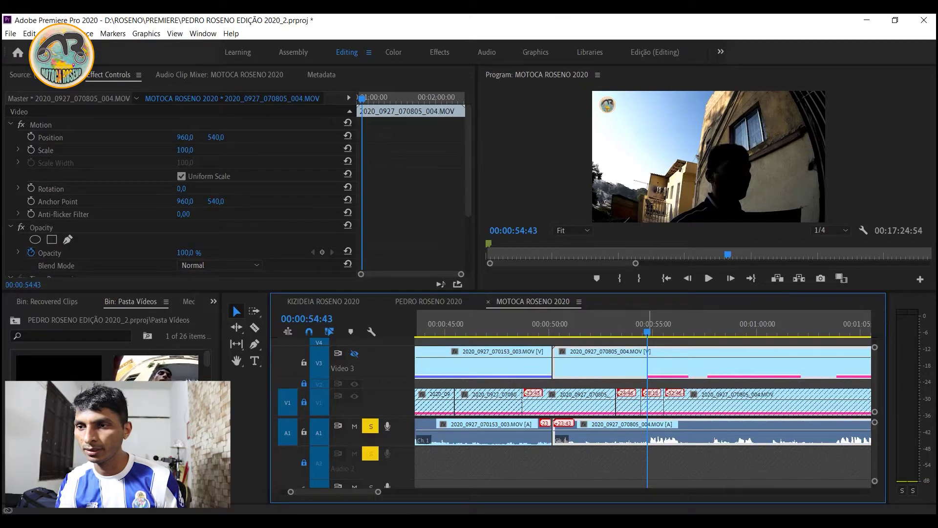
key("Up")
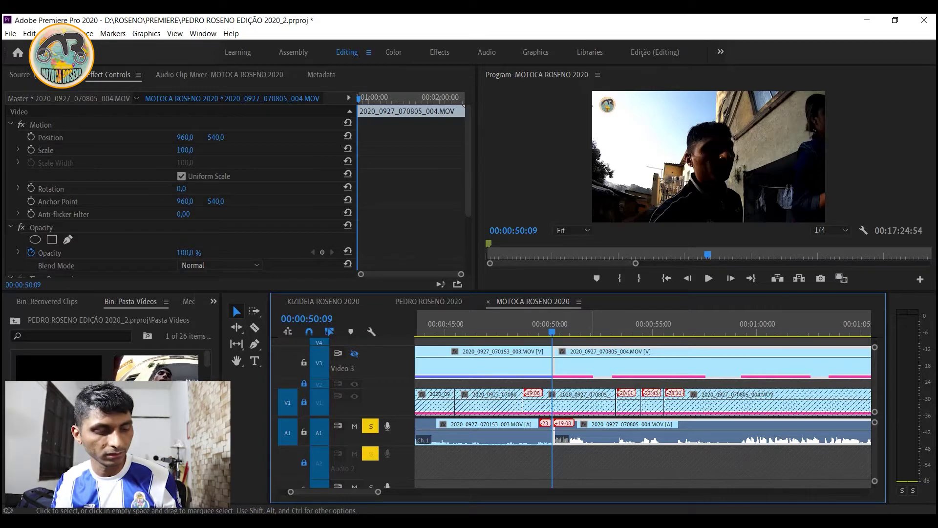
key("space")
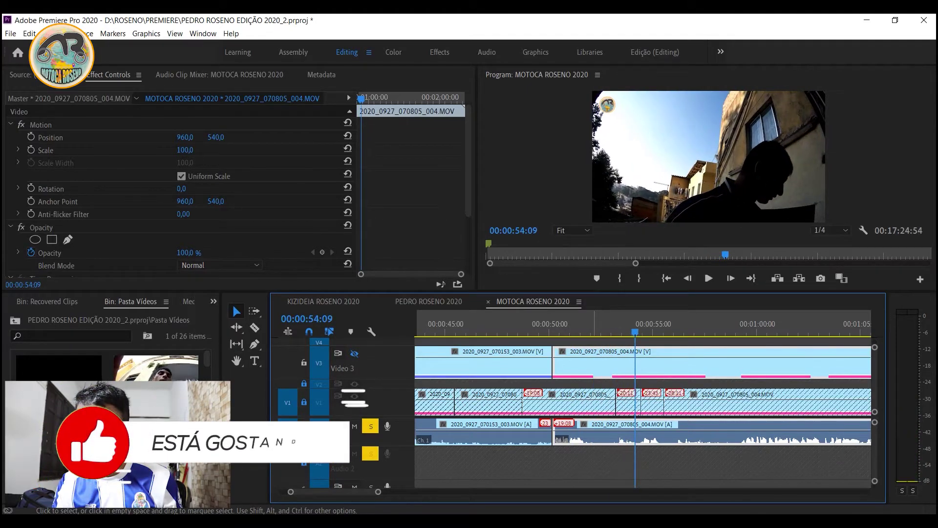
left_click(590, 332)
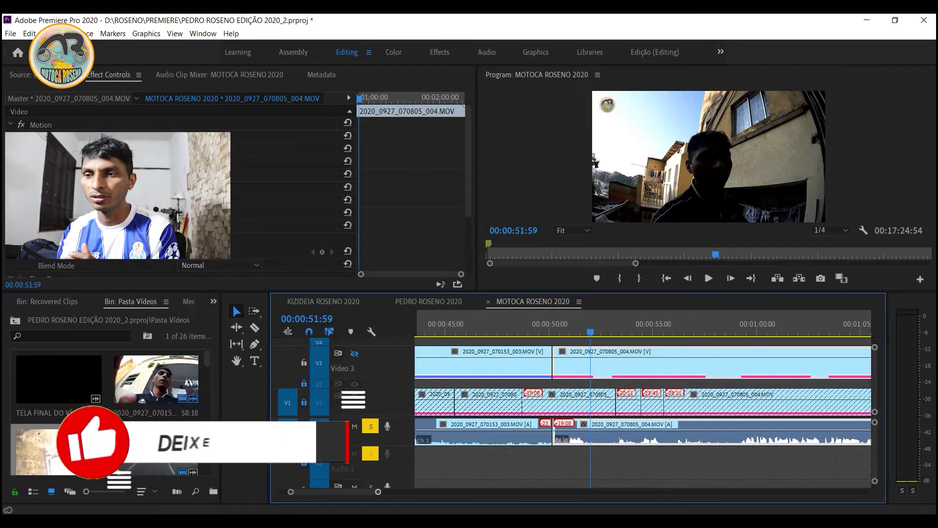
key("minus")
key("minus")
key("minus")
key("minus")
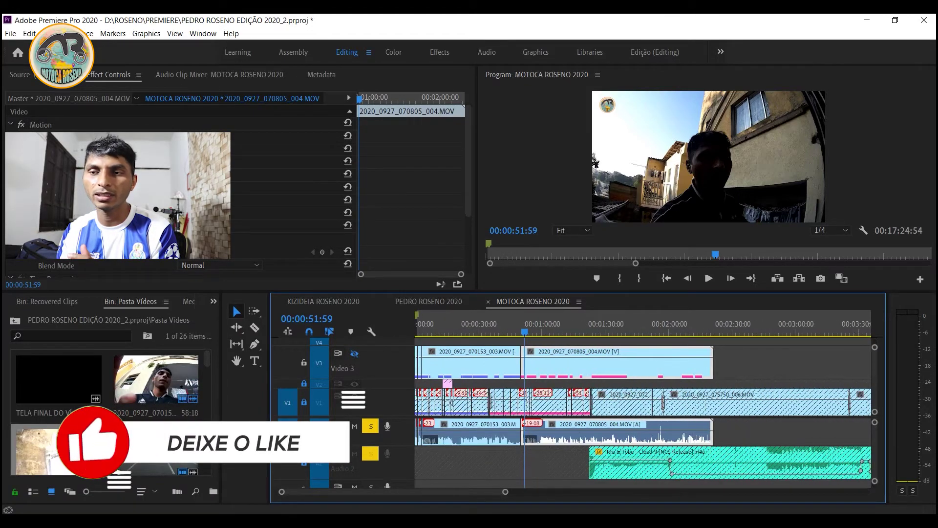
key("minus")
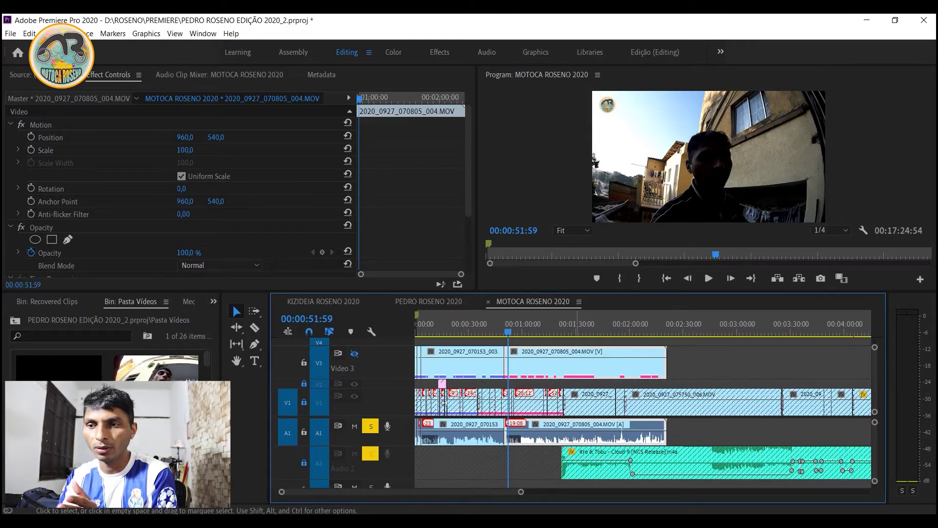
key("ctrl+shift+a")
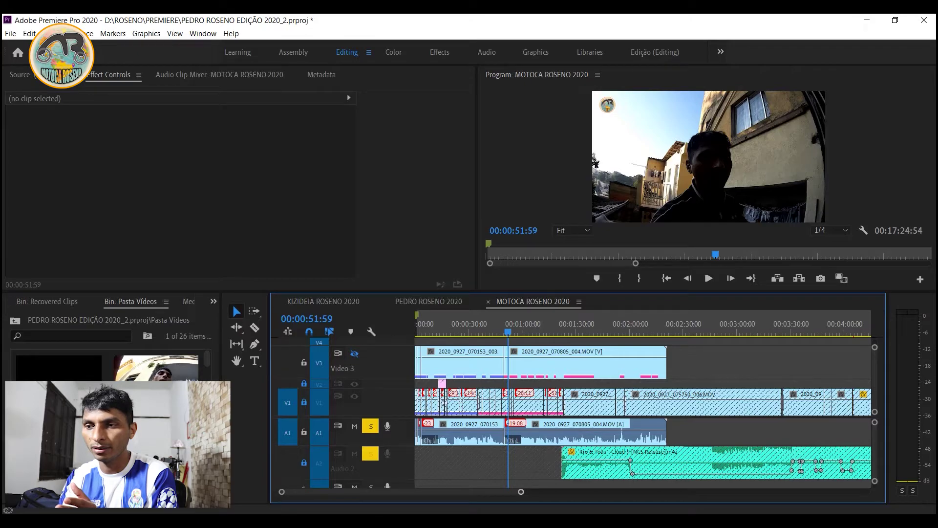
scroll(642, 408, "down", 3)
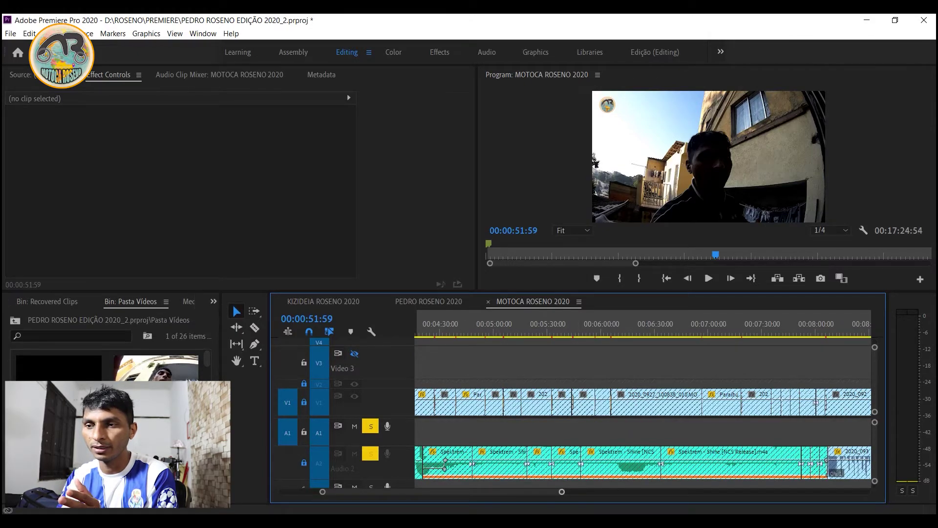
key("minus")
key("minus")
key("minus")
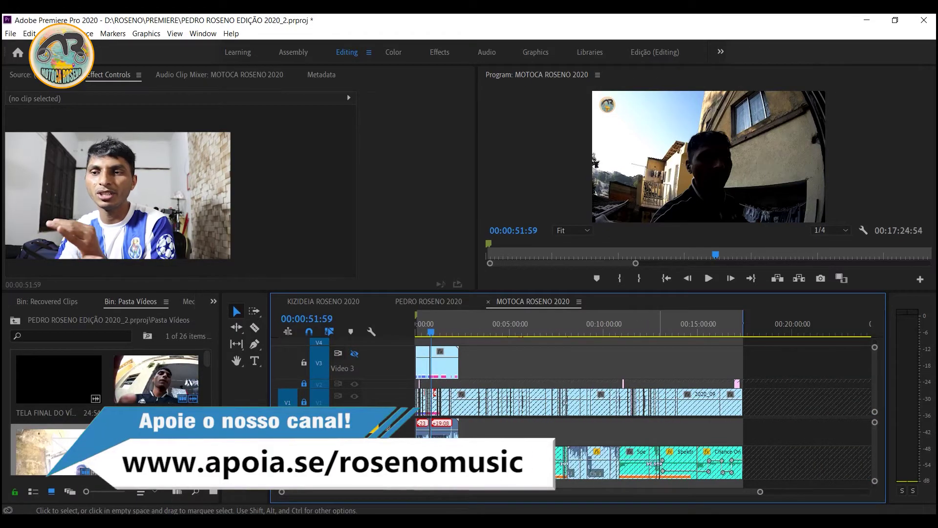